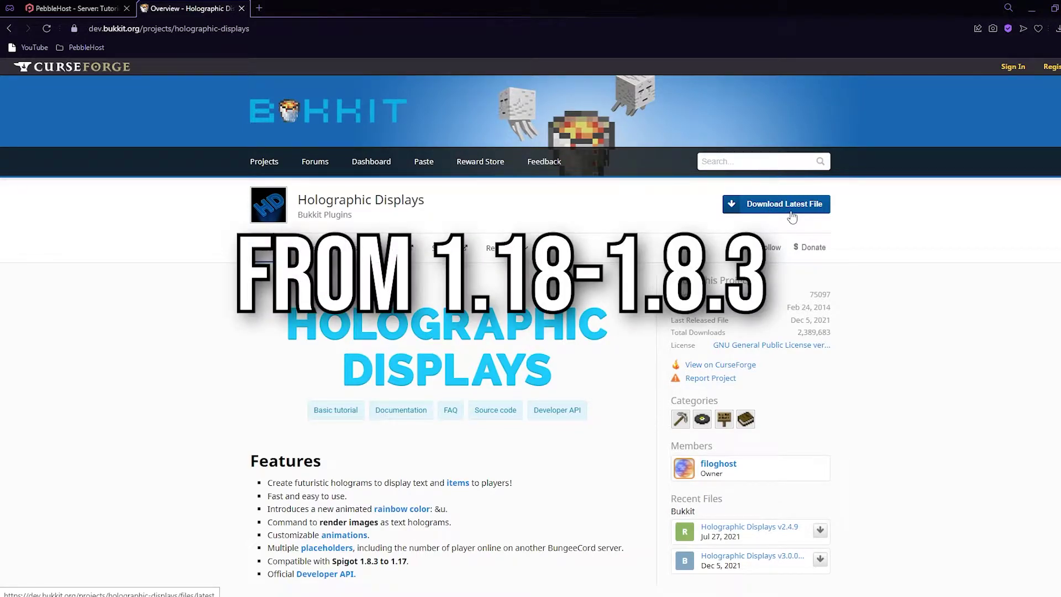
Download the latest Holographic Displays plugin file and save it as HolographicDisplays.jar in the Downloads folder.
left_click(791, 215)
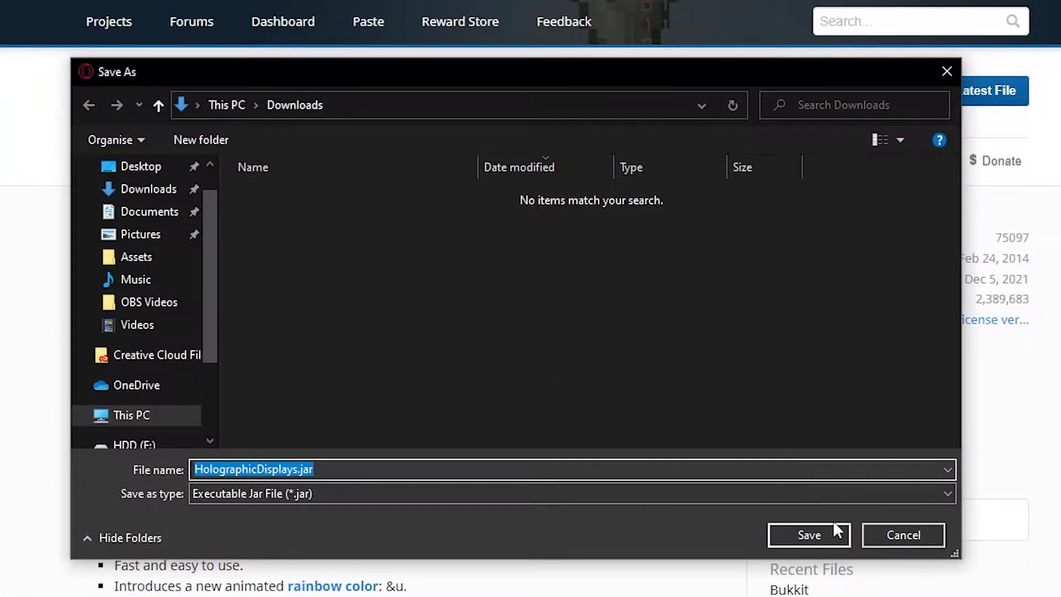
left_click(831, 534)
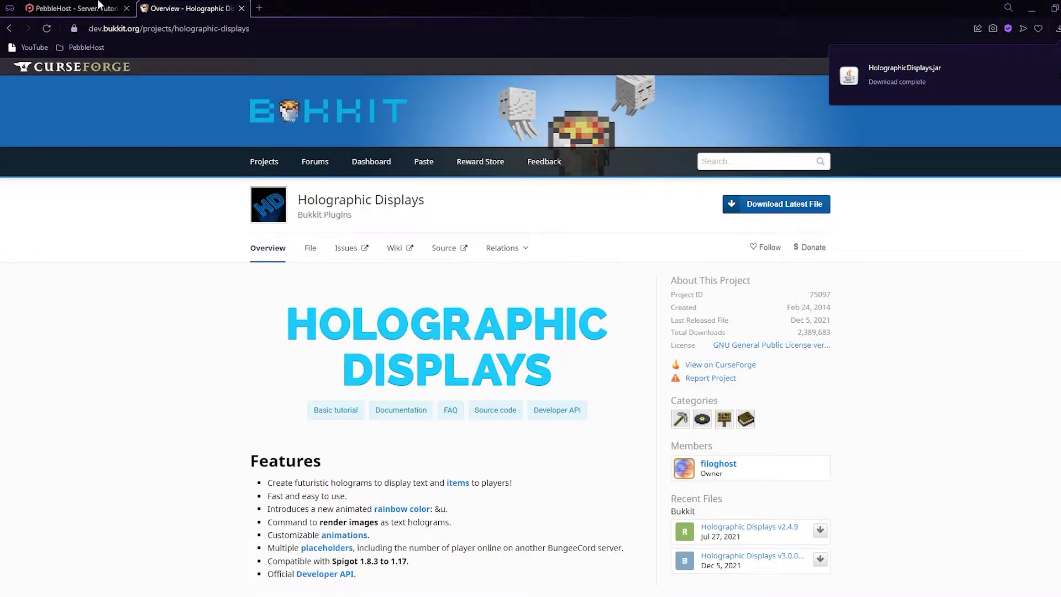
left_click(100, 8)
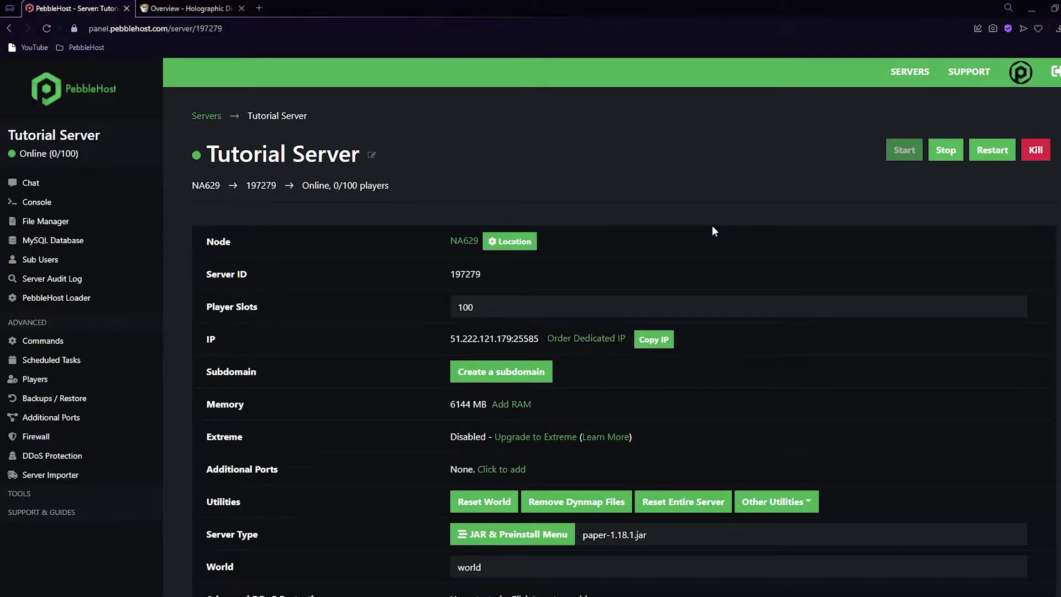
scroll(712, 231, "down", 4)
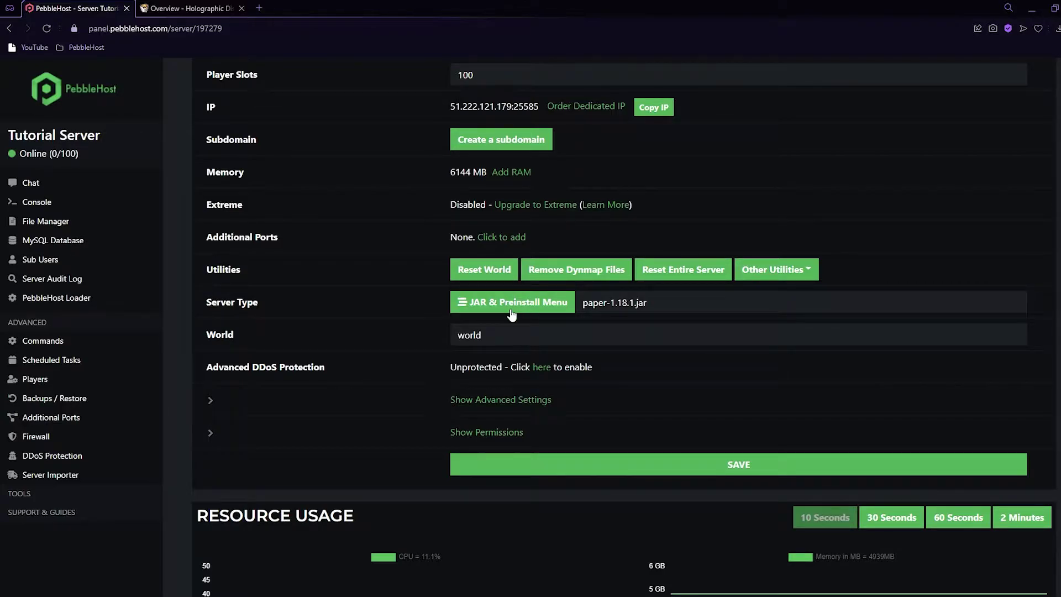
left_click(560, 312)
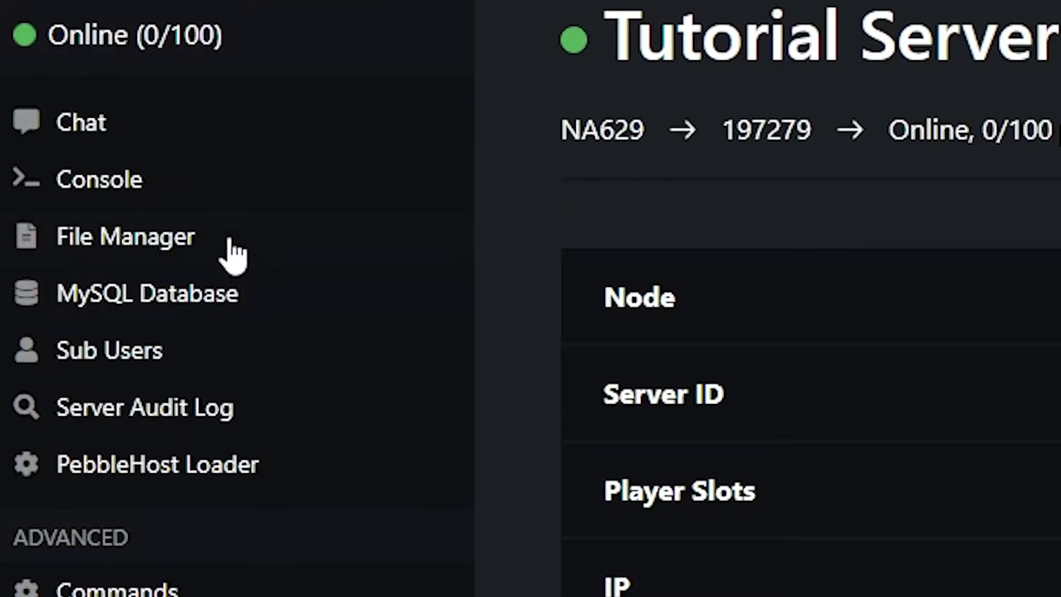
Upload HolographicDisplays.jar from Downloads into the Tutorial Server's plugins folder.
left_click(231, 241)
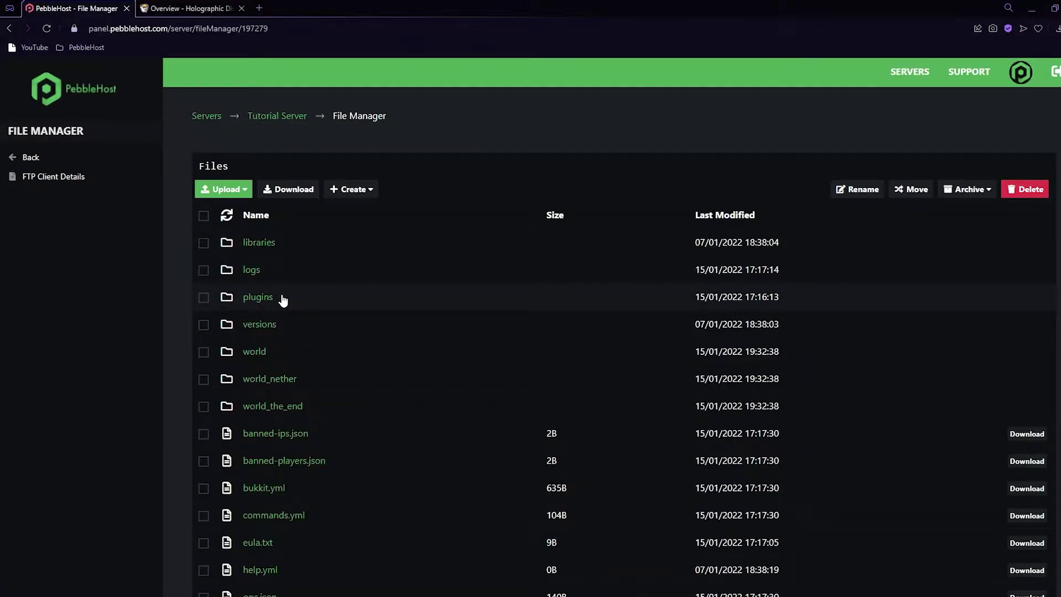
left_click(282, 299)
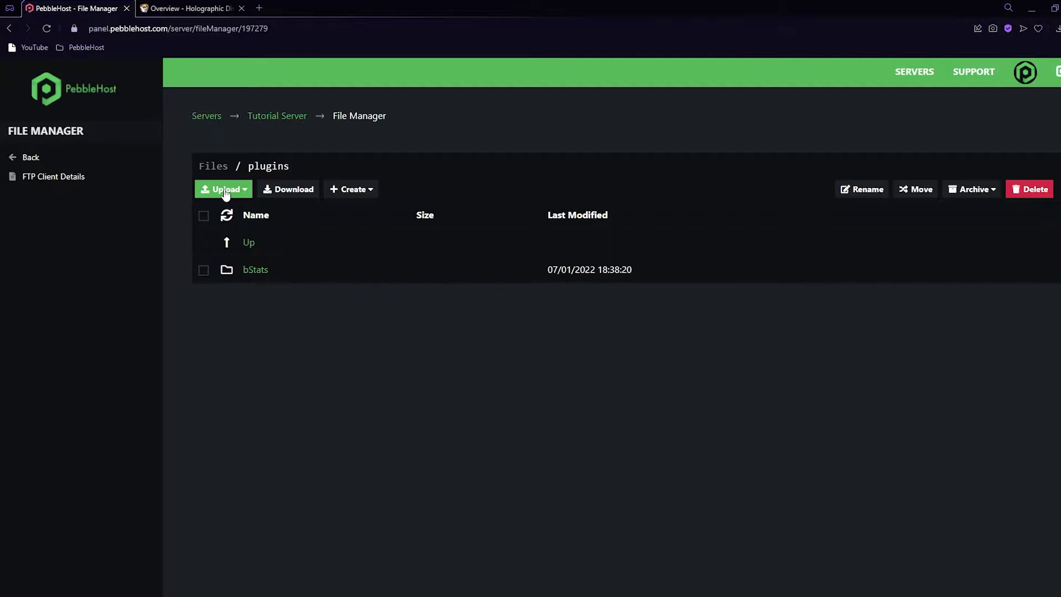
left_click(225, 191)
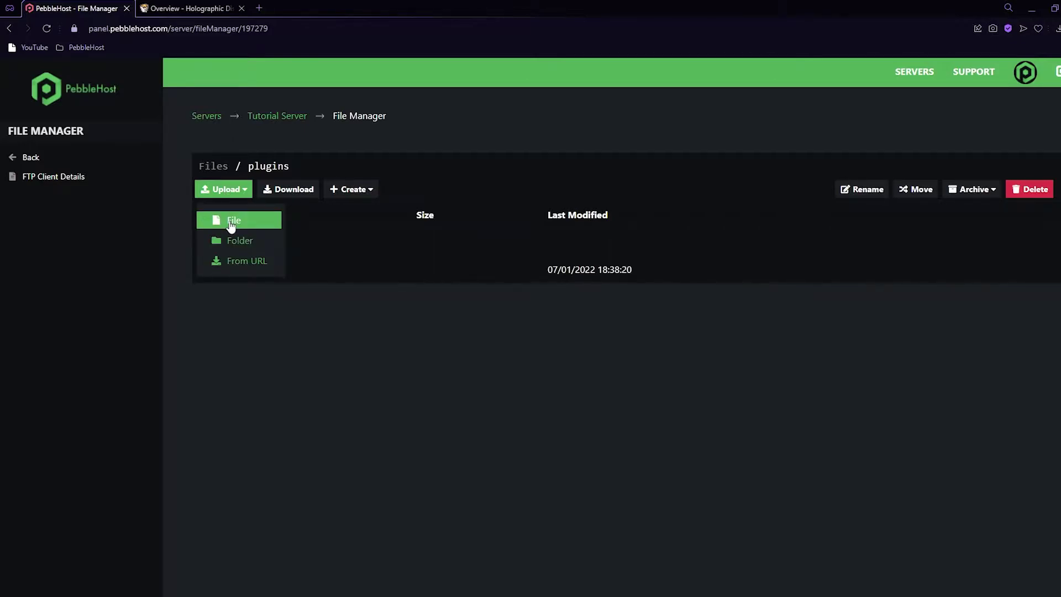
left_click(231, 221)
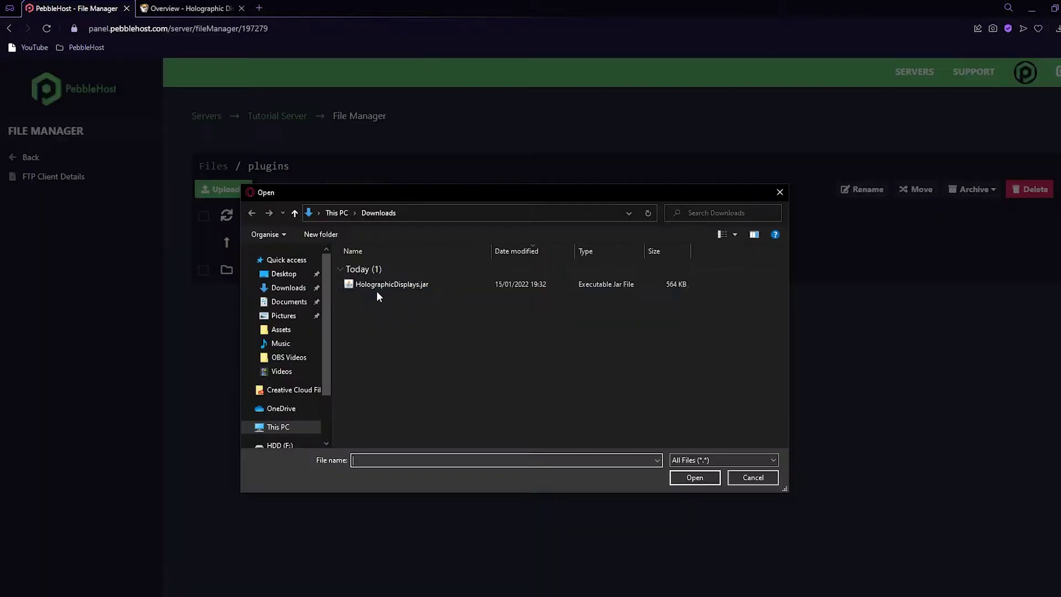
double_click(429, 284)
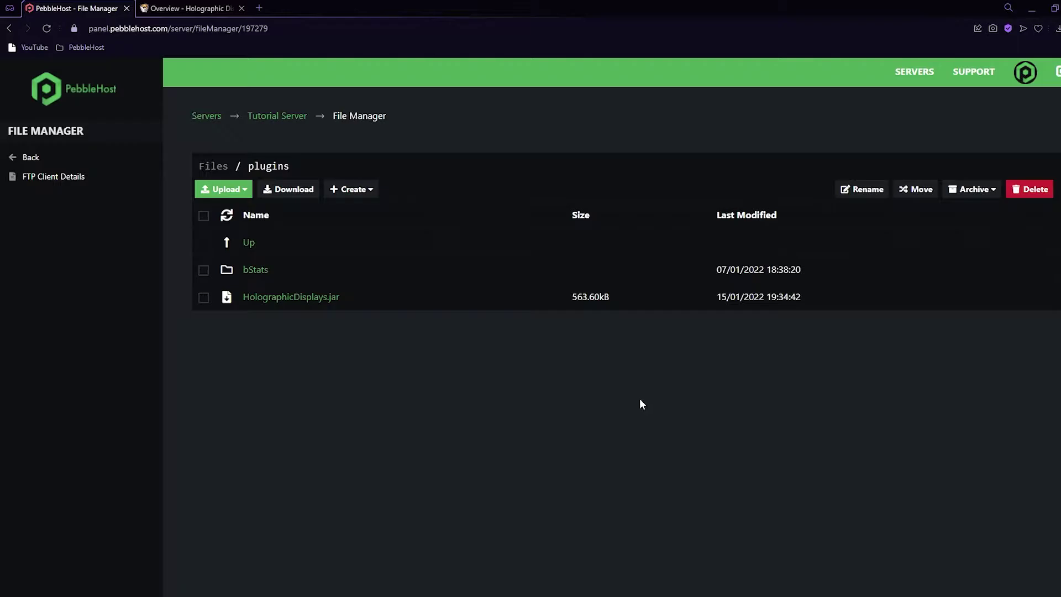
Return to the Tutorial Server overview and restart the server to load the plugin.
left_click(131, 162)
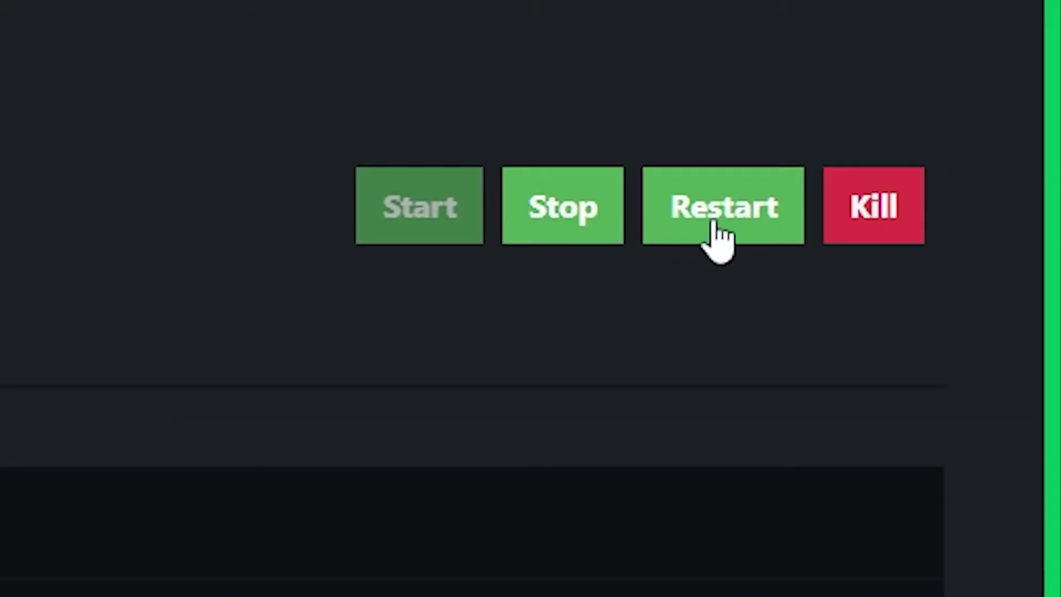
left_click(715, 222)
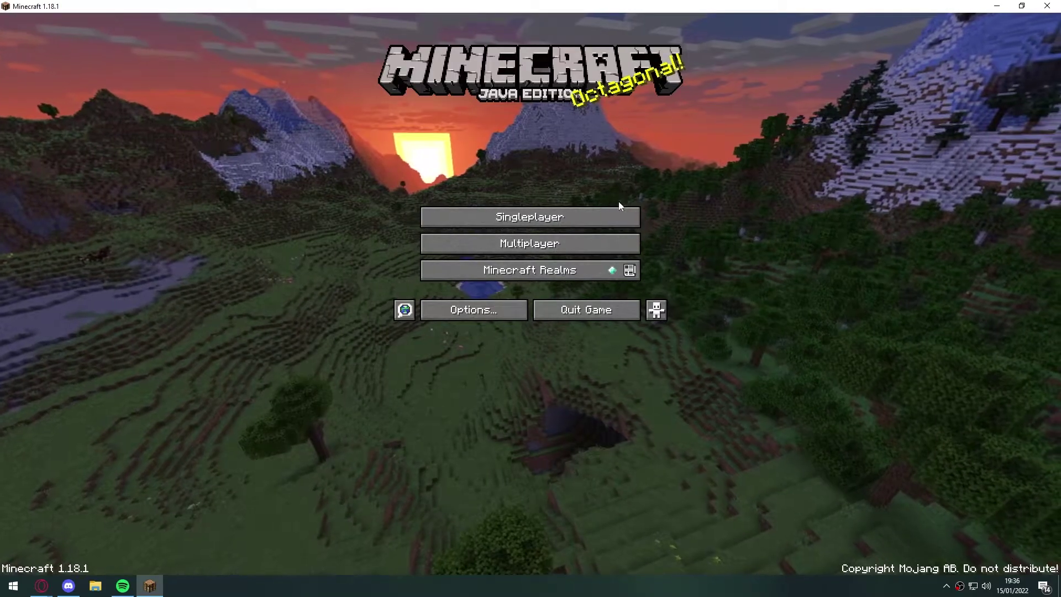
Switch to Minecraft, join the server named Minecraft Server, and walk across the open sand.
left_click(606, 241)
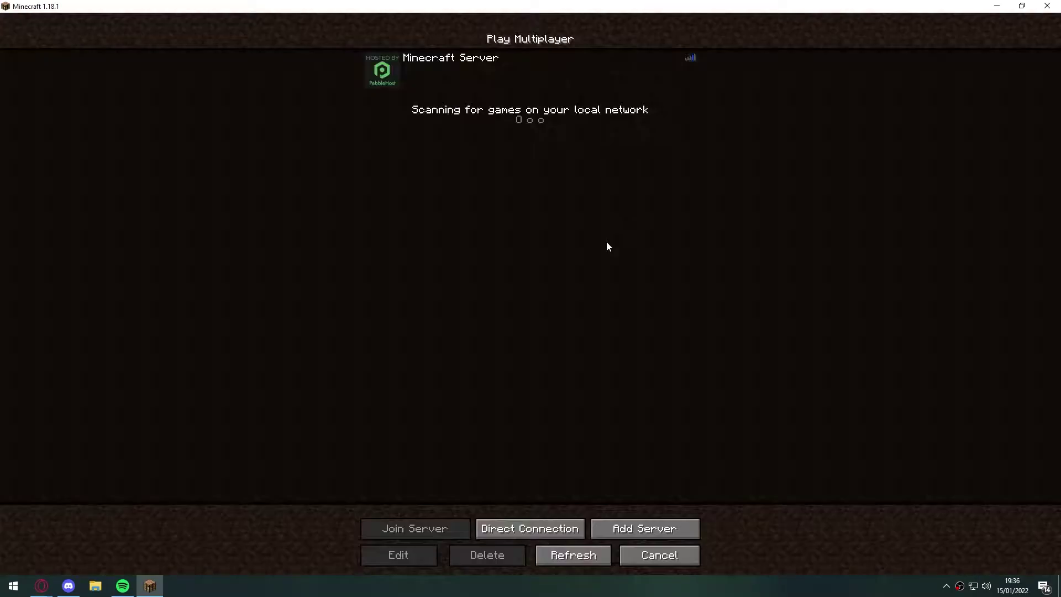
double_click(526, 78)
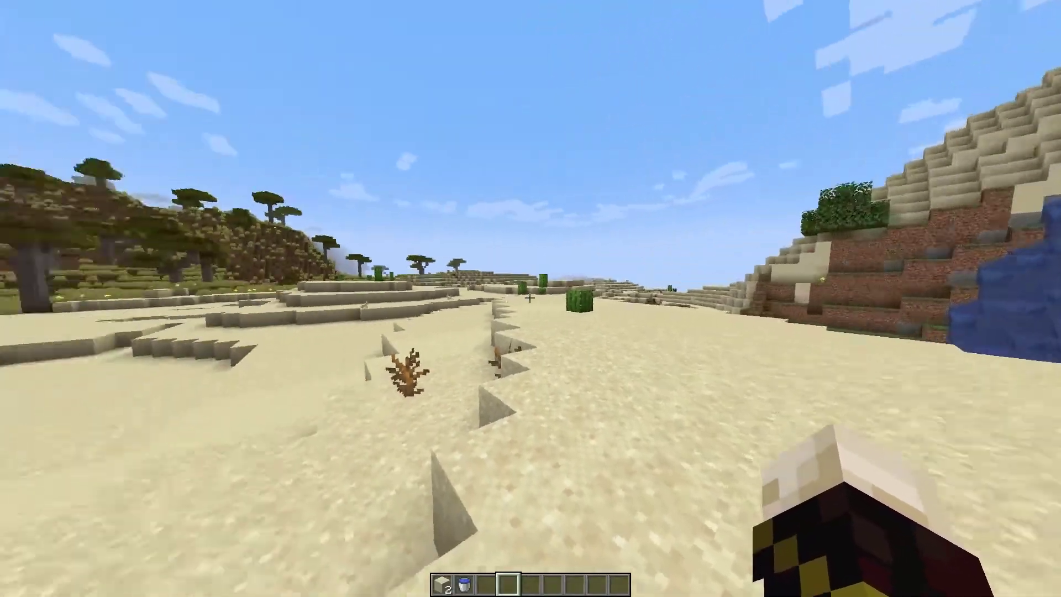
key("w")
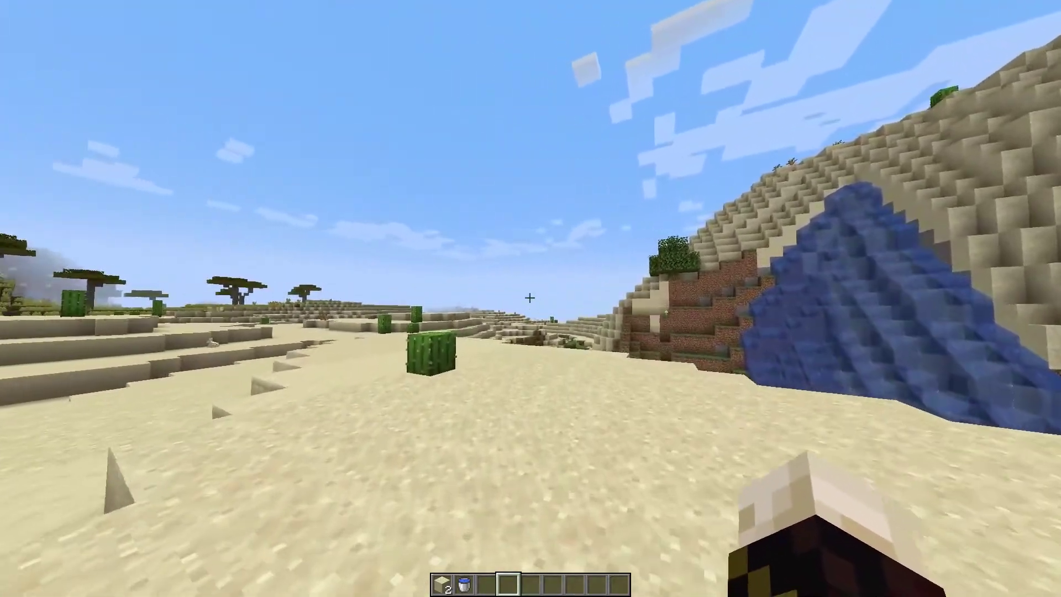
key("w")
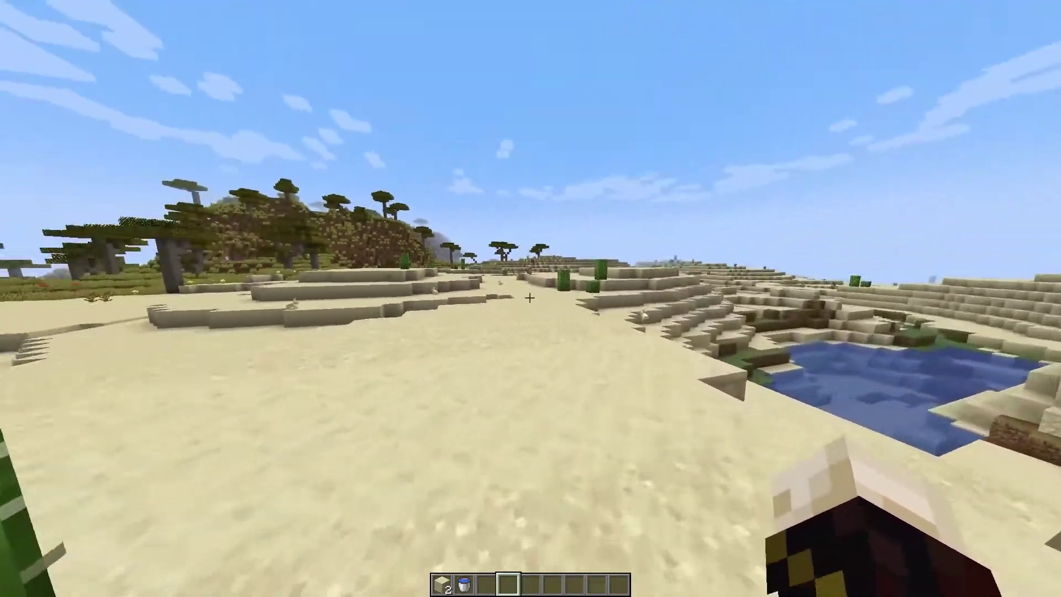
key("w")
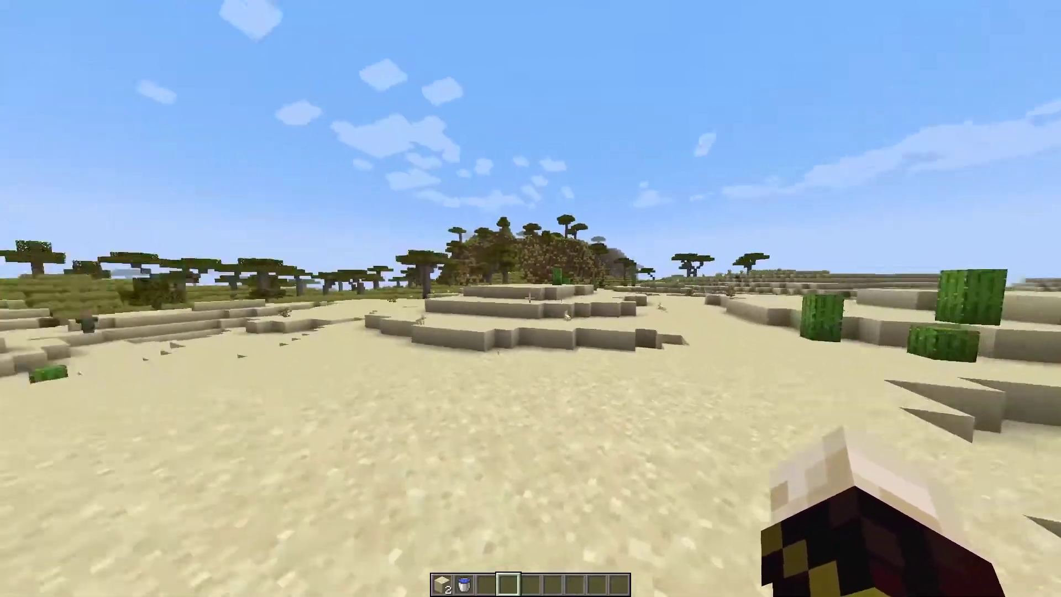
key("w")
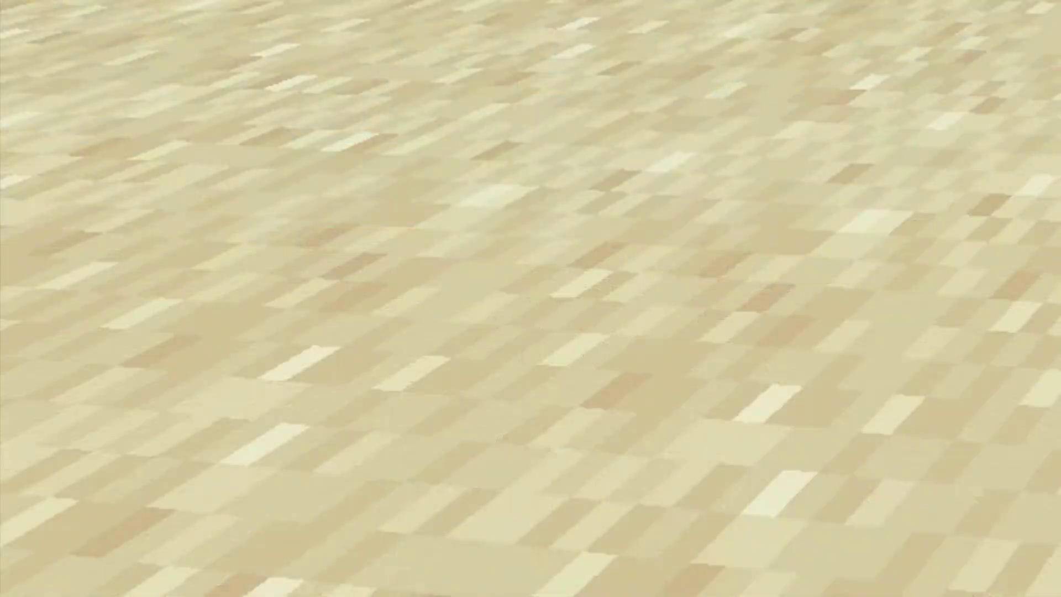
Run the chat command /hd help to list the Holographic Displays commands.
key("slash")
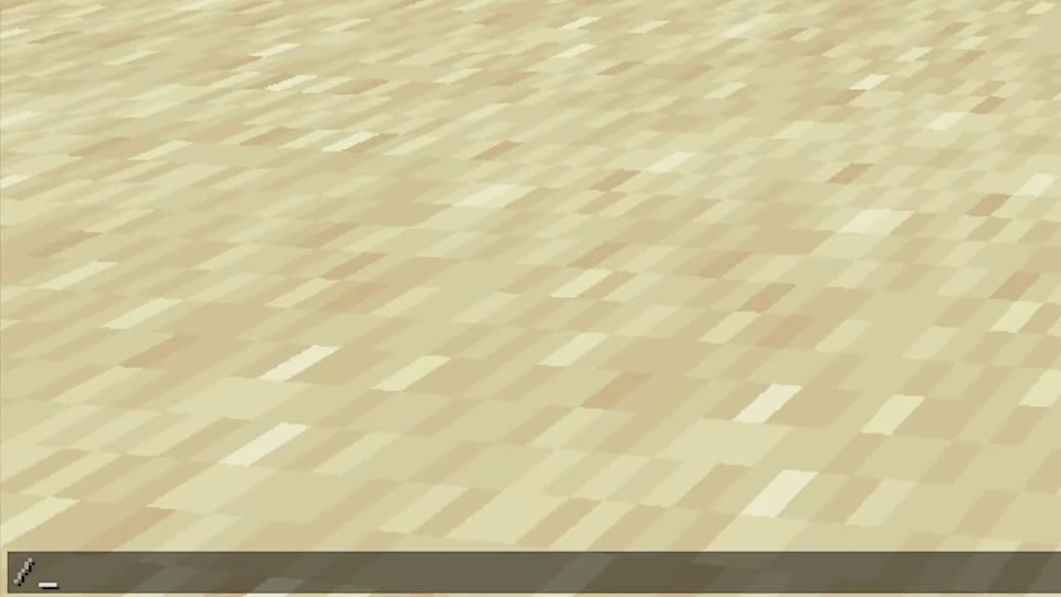
type("hologram")
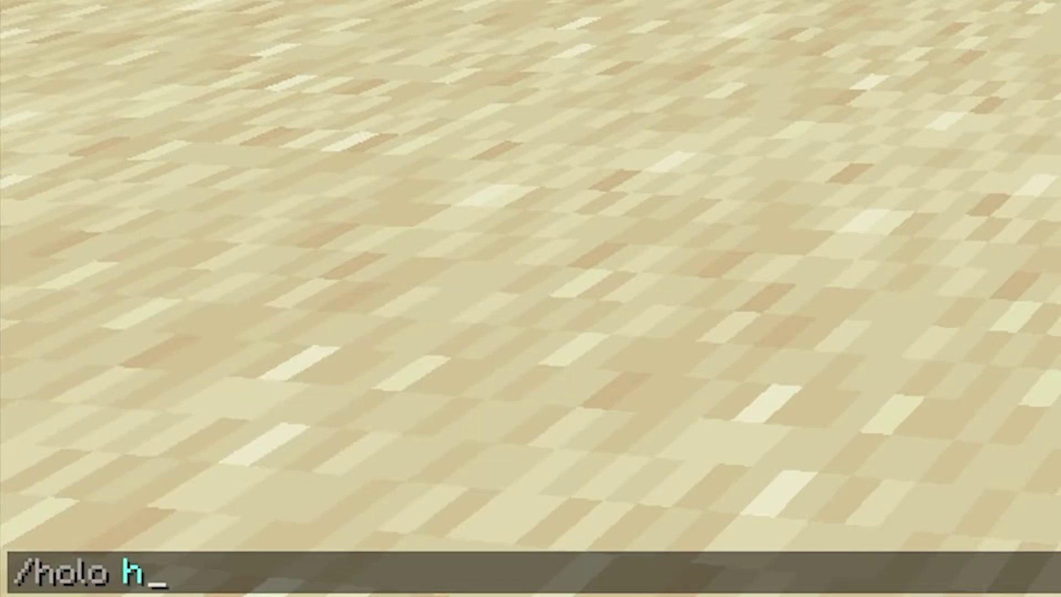
type("e")
key("BackSpace")
key("BackSpace")
key("Tab")
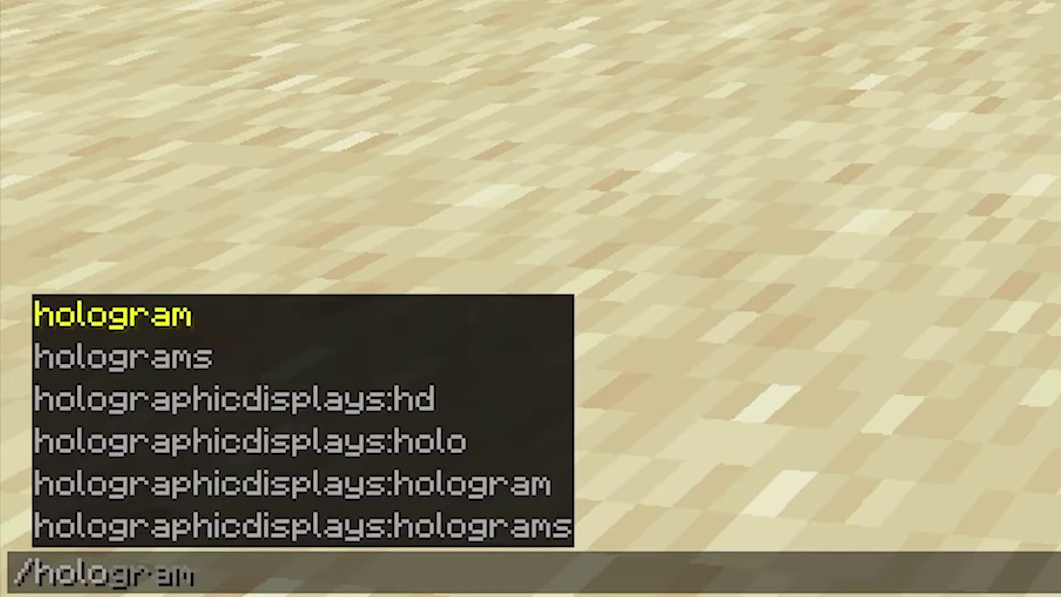
key("BackSpace")
key("BackSpace")
key("BackSpace")
key("BackSpace")
key("BackSpace")
key("BackSpace")
key("BackSpace")
type("d ")
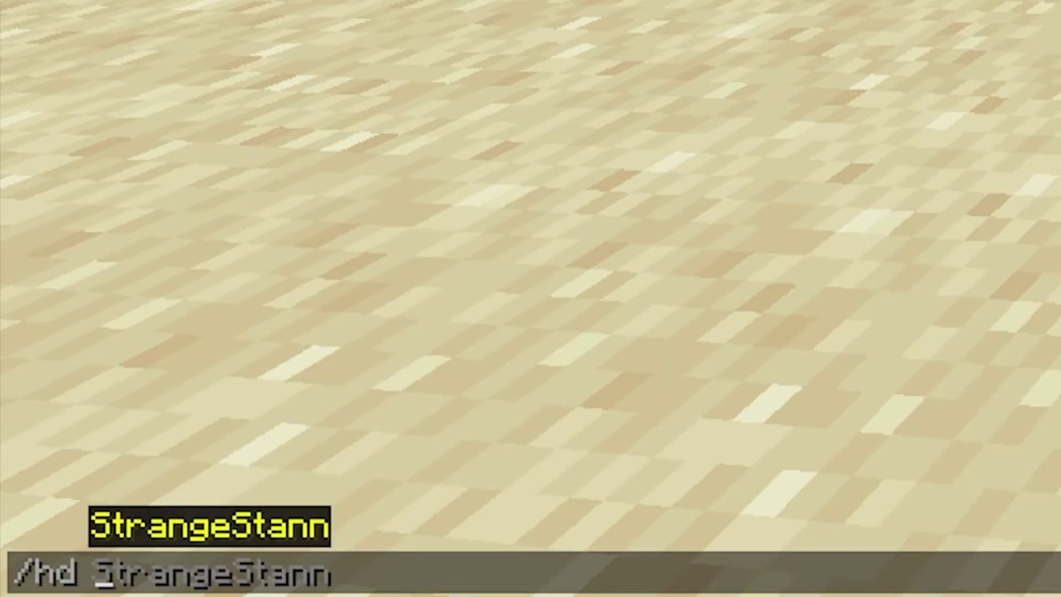
type("help")
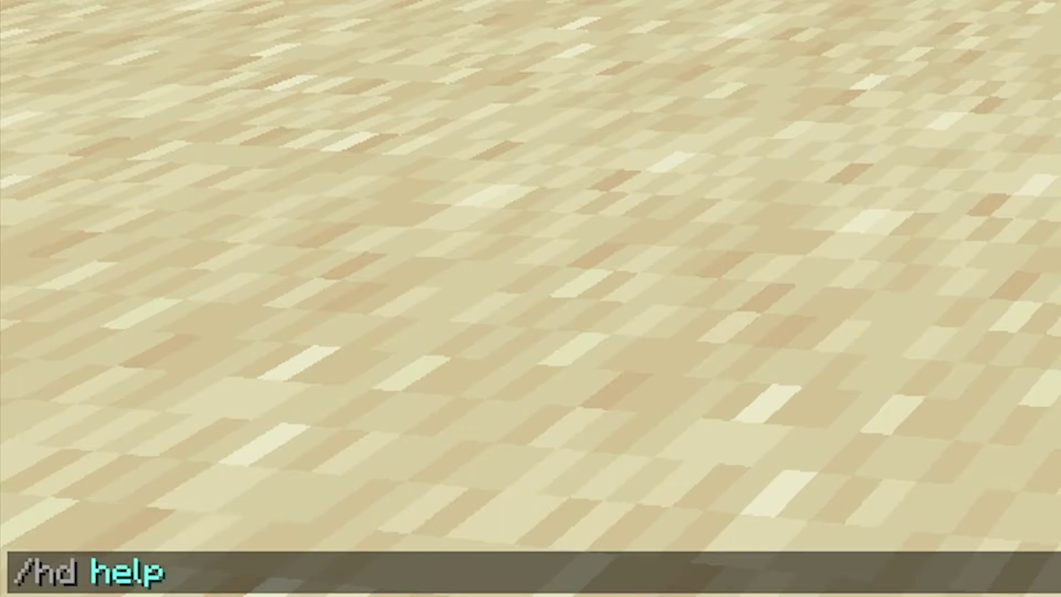
key("Return")
Reopen the chat and read the descriptions of the listed commands, including list and create.
key("t")
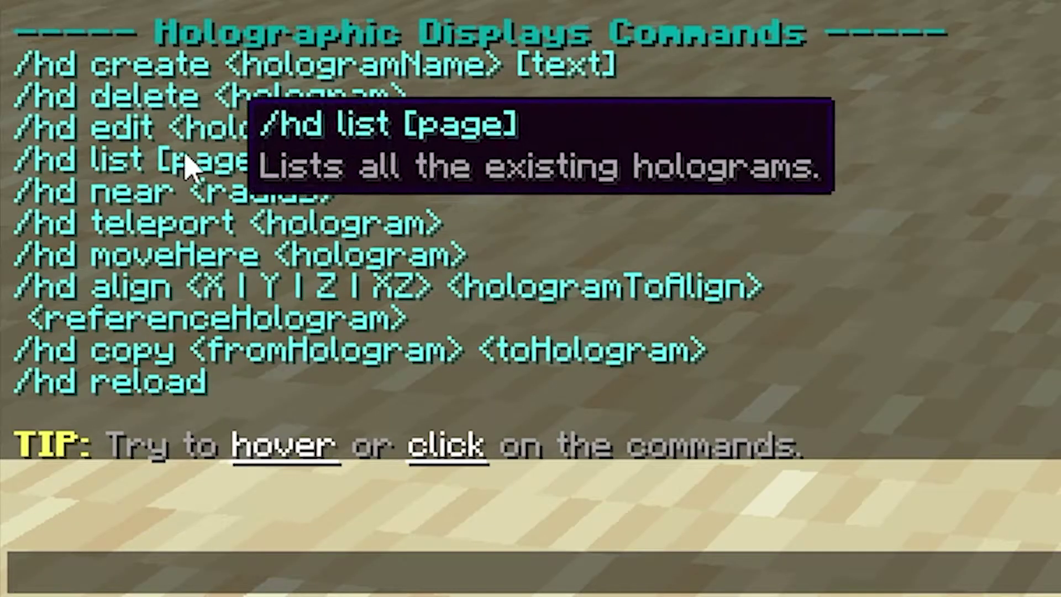
mouse_move(282, 111)
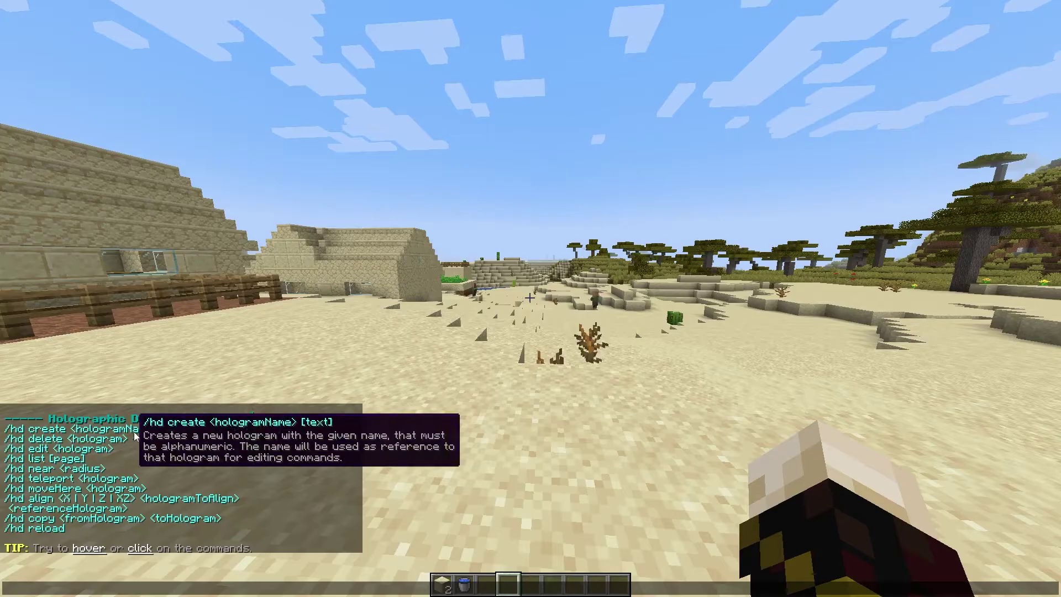
left_click(462, 72)
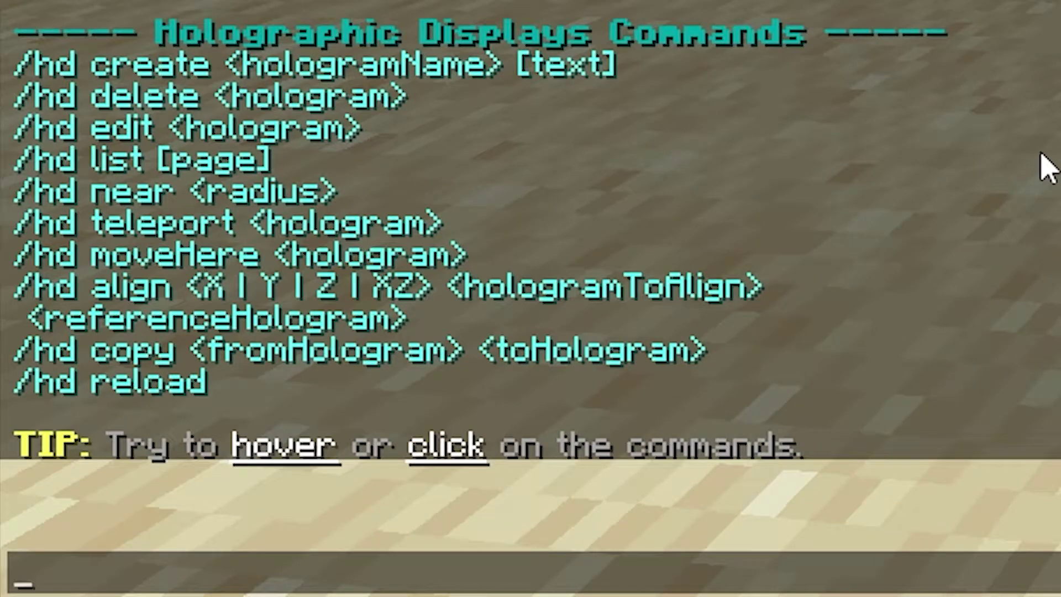
mouse_move(78, 83)
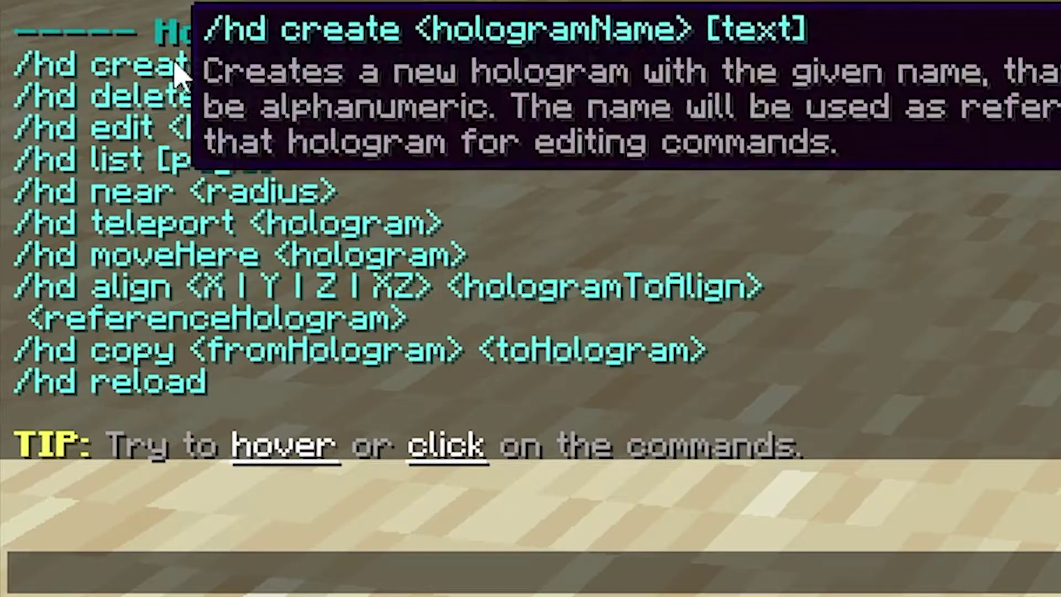
Create a hologram named 1 with the text "This is the desert!" using the /hd create command.
left_click(372, 74)
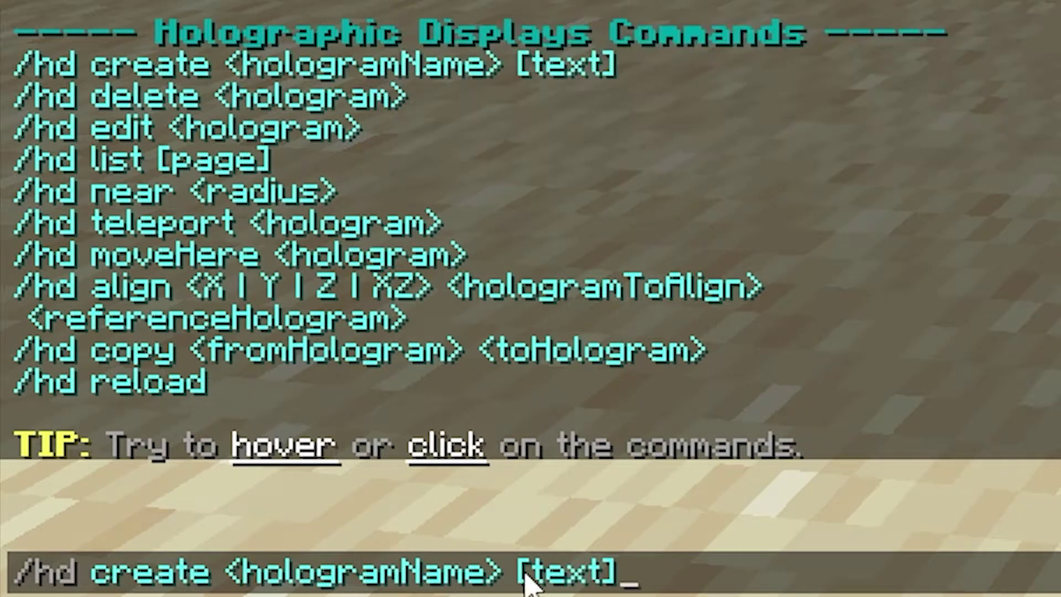
key("BackSpace")
key("BackSpace")
key("BackSpace")
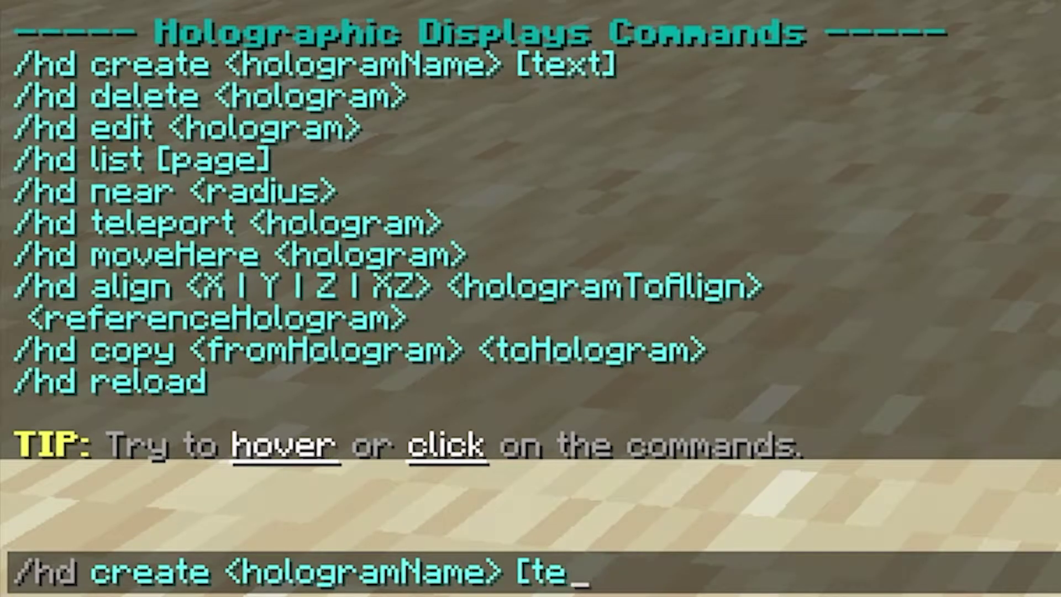
key("BackSpace")
key("BackSpace")
key("BackSpace")
key("BackSpace")
key("BackSpace")
key("BackSpace")
key("BackSpace")
key("BackSpace")
key("BackSpace")
key("BackSpace")
key("BackSpace")
key("BackSpace")
key("BackSpace")
key("BackSpace")
key("BackSpace")
key("BackSpace")
key("BackSpace")
key("BackSpace")
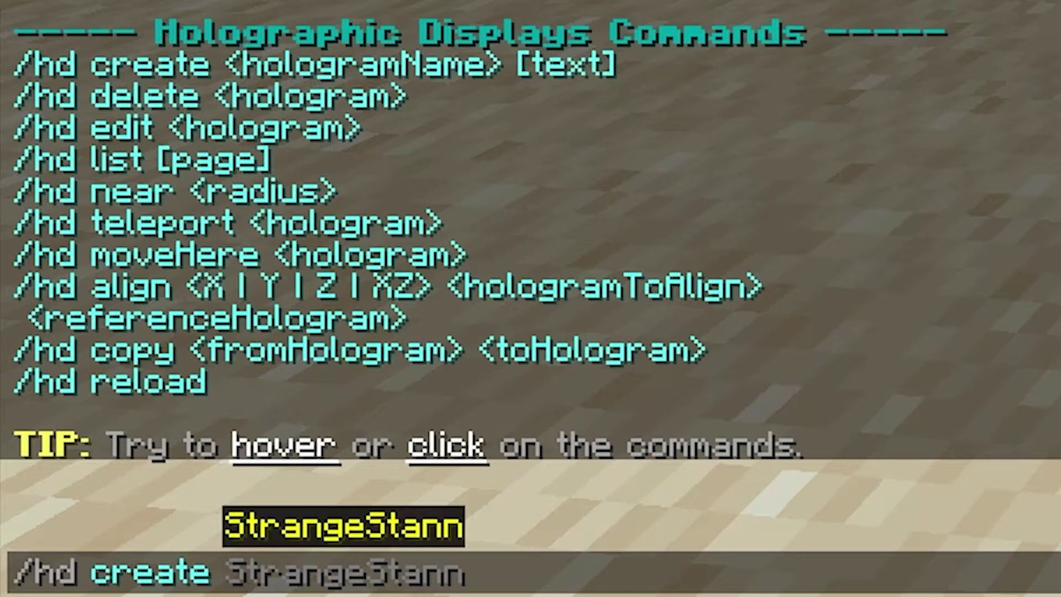
type("1")
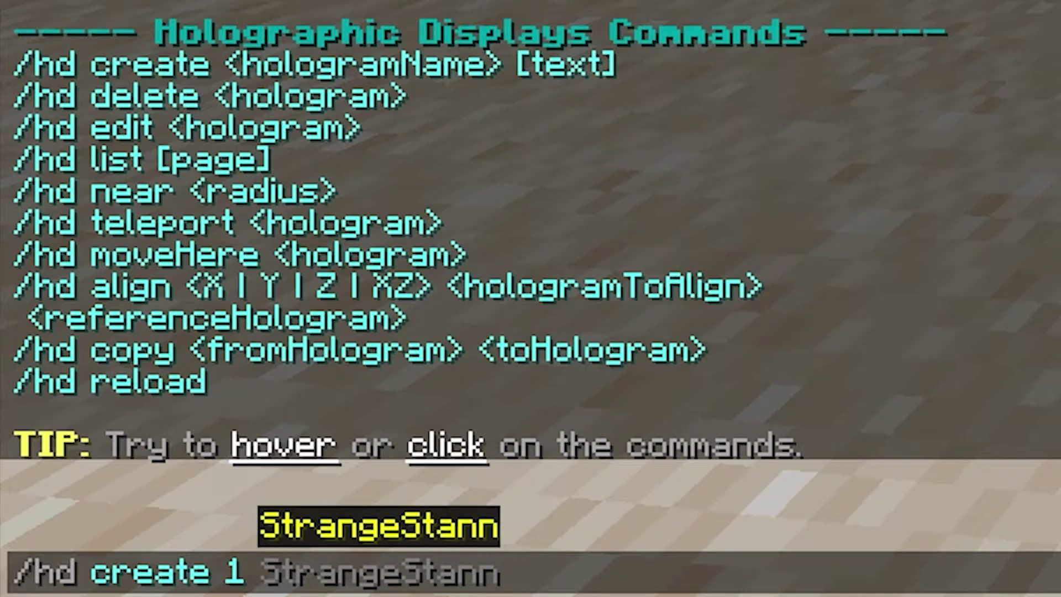
type("This is the desert!")
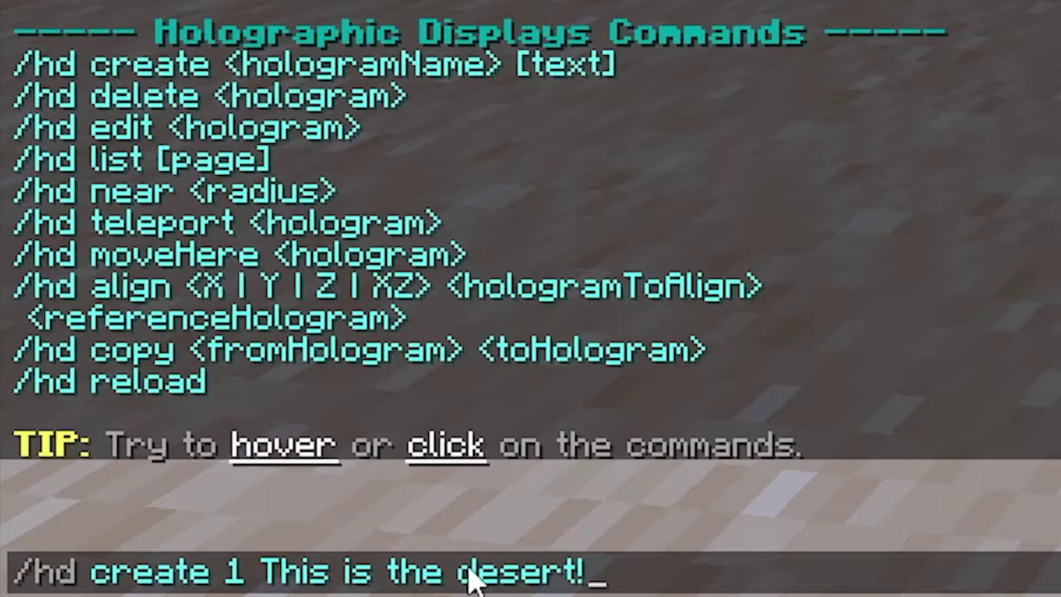
key("Return")
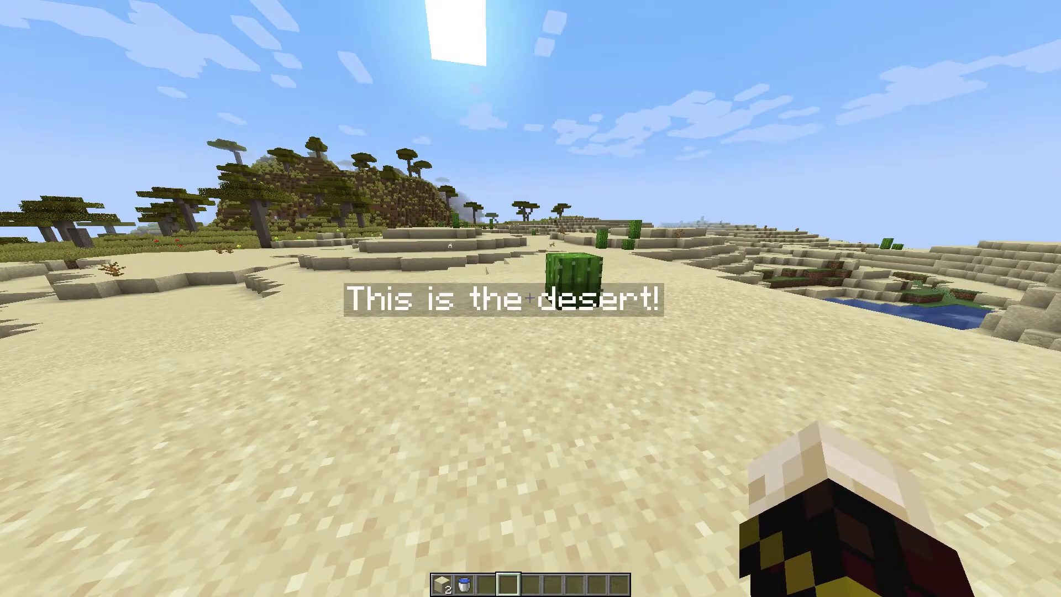
Run /hd edit 1 and examine the descriptions of the editing commands for hologram 1.
key("slash")
type("hd edit 1")
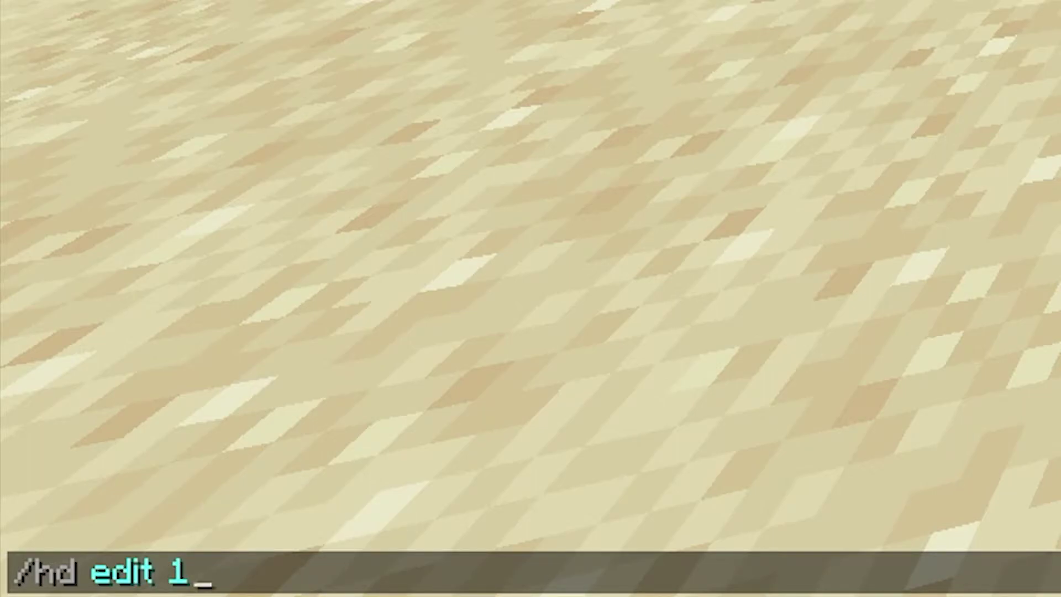
key("Return")
key("t")
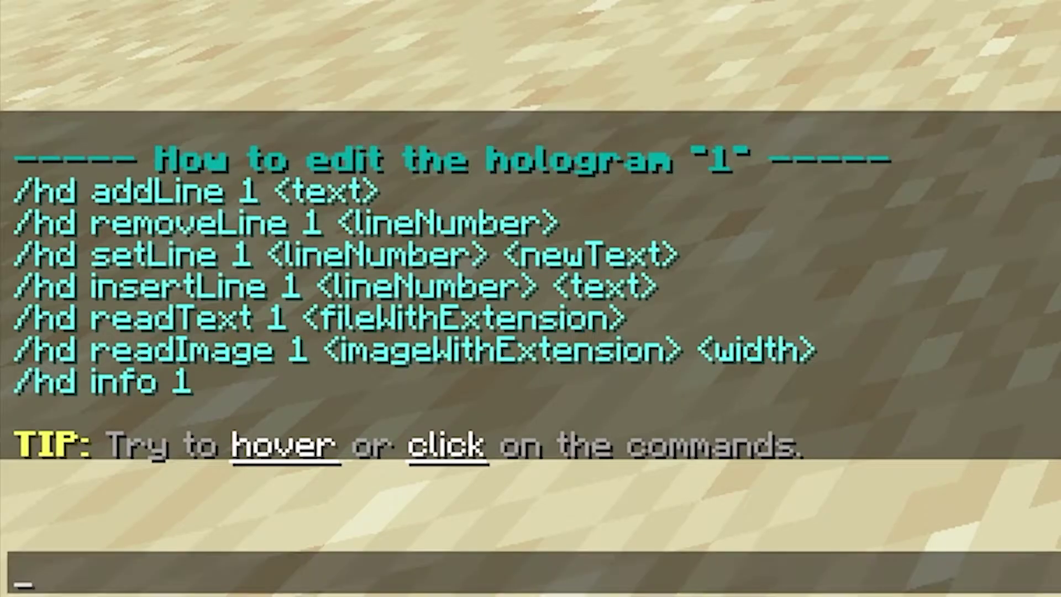
mouse_move(114, 279)
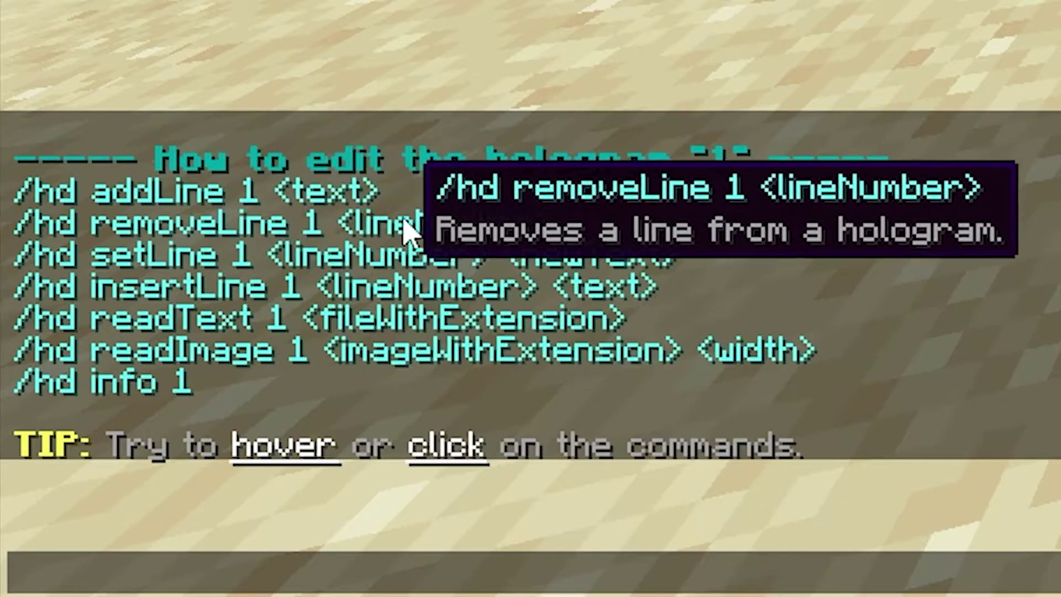
Add the line "Thanks for choosing PebbleHost" to hologram 1 using the listed addLine command.
mouse_move(351, 200)
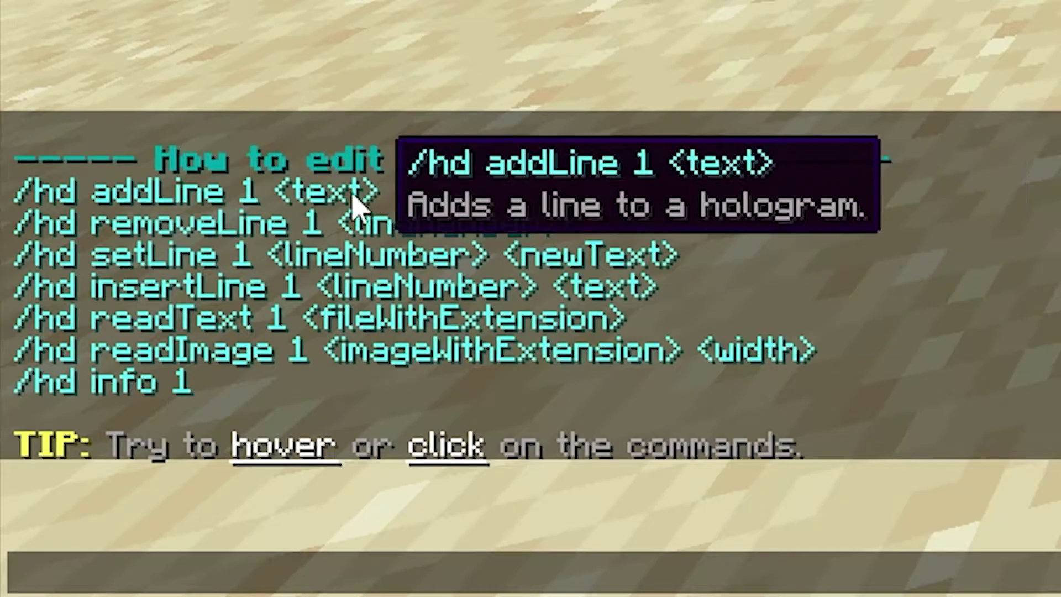
left_click(289, 202)
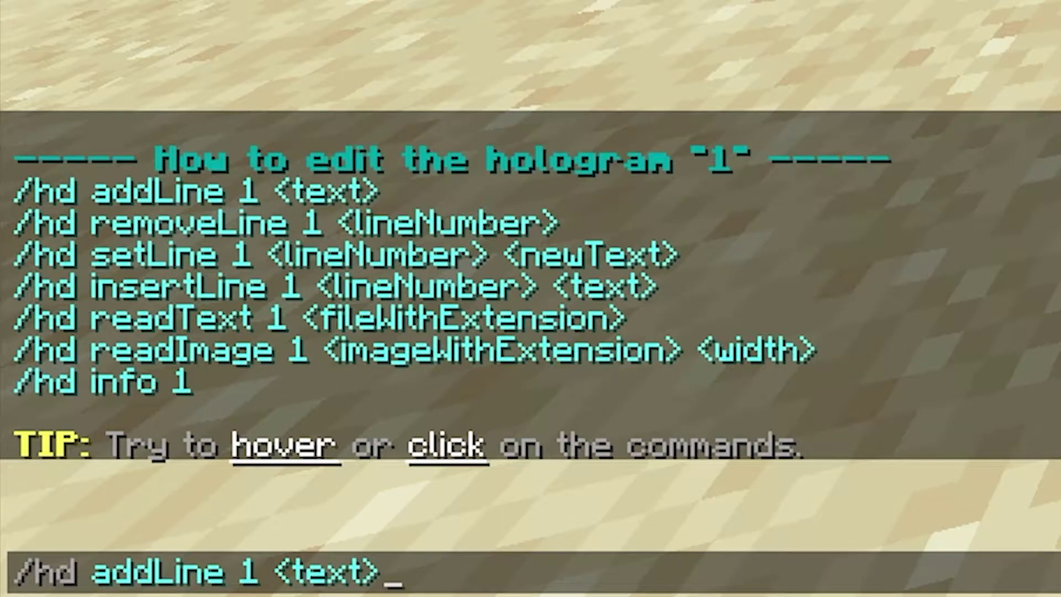
key("BackSpace")
key("BackSpace")
key("BackSpace")
key("BackSpace")
key("BackSpace")
key("BackSpace")
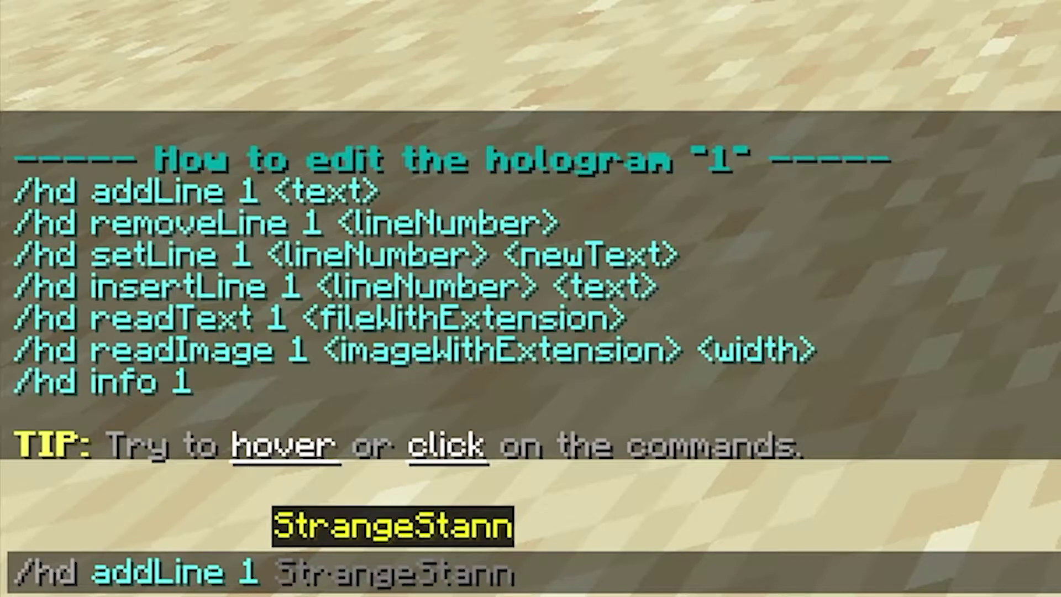
type("Thanks for choosing PebbleHost")
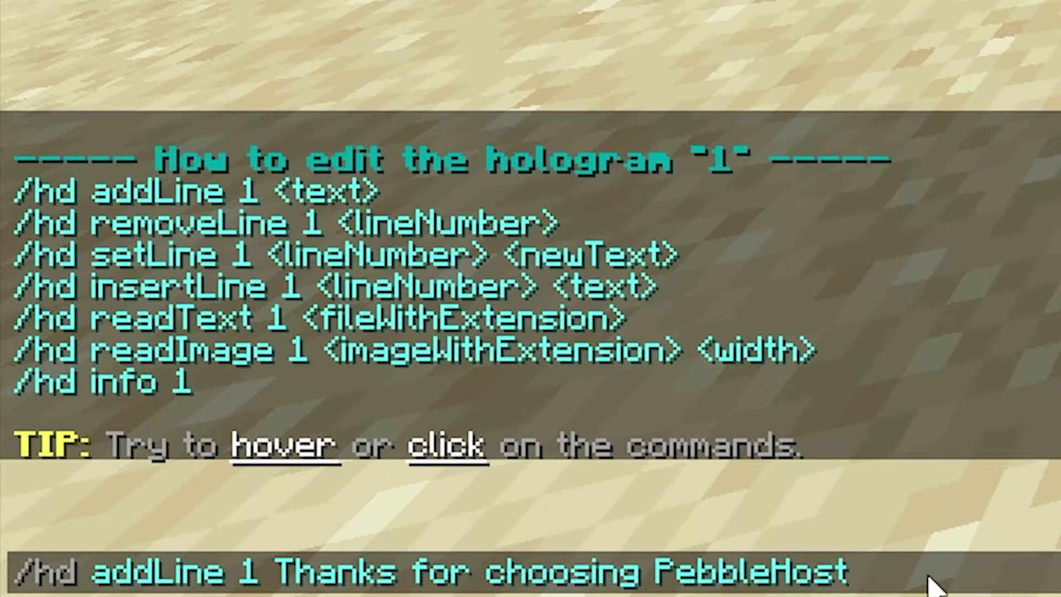
key("Return")
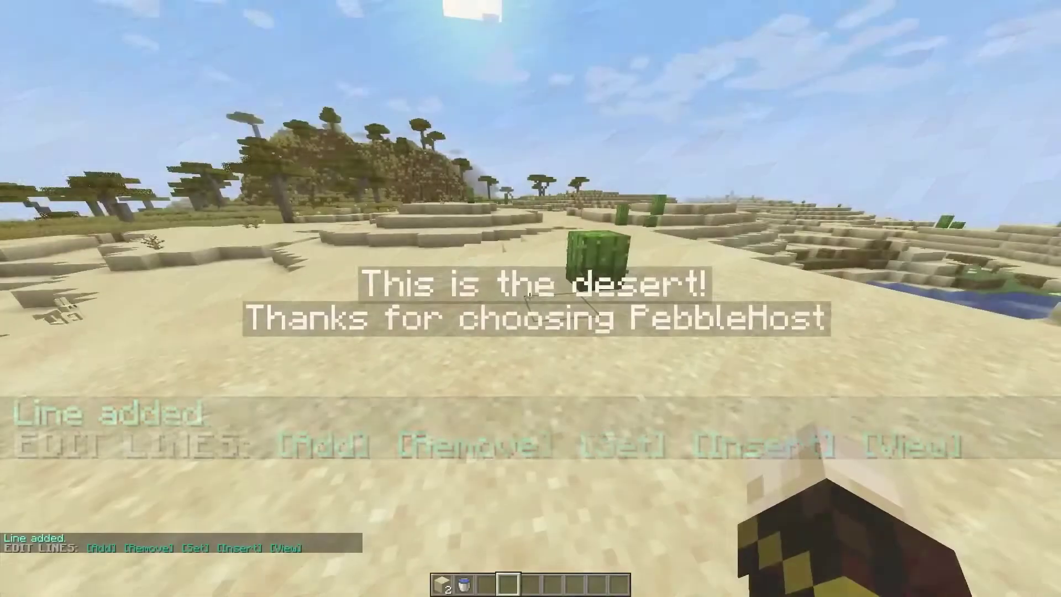
Walk around the two-line desert hologram and examine it from different angles and distances.
key("d")
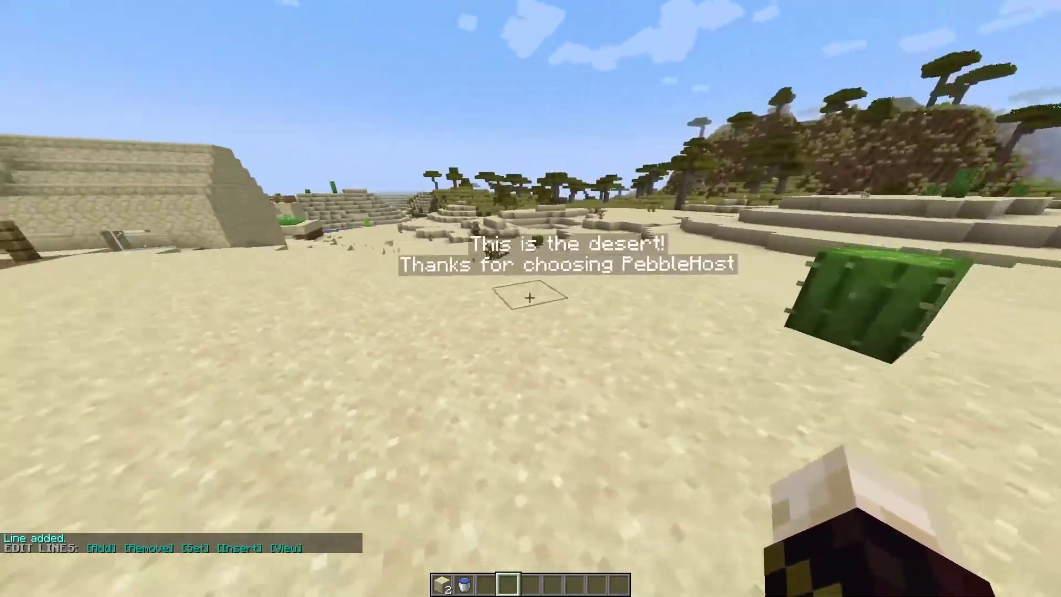
key("a")
key("a")
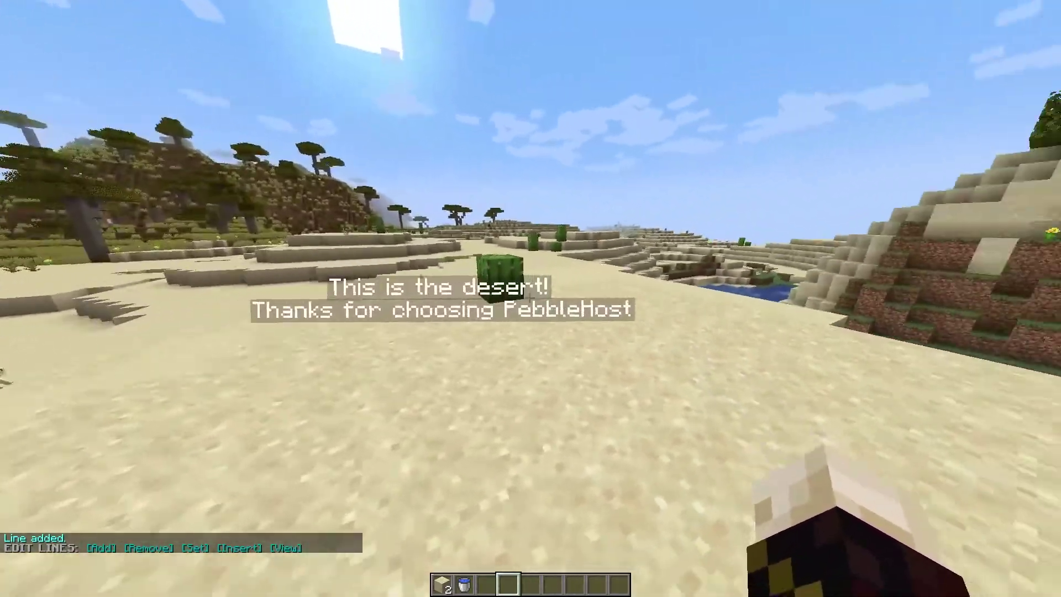
key("s")
key("d")
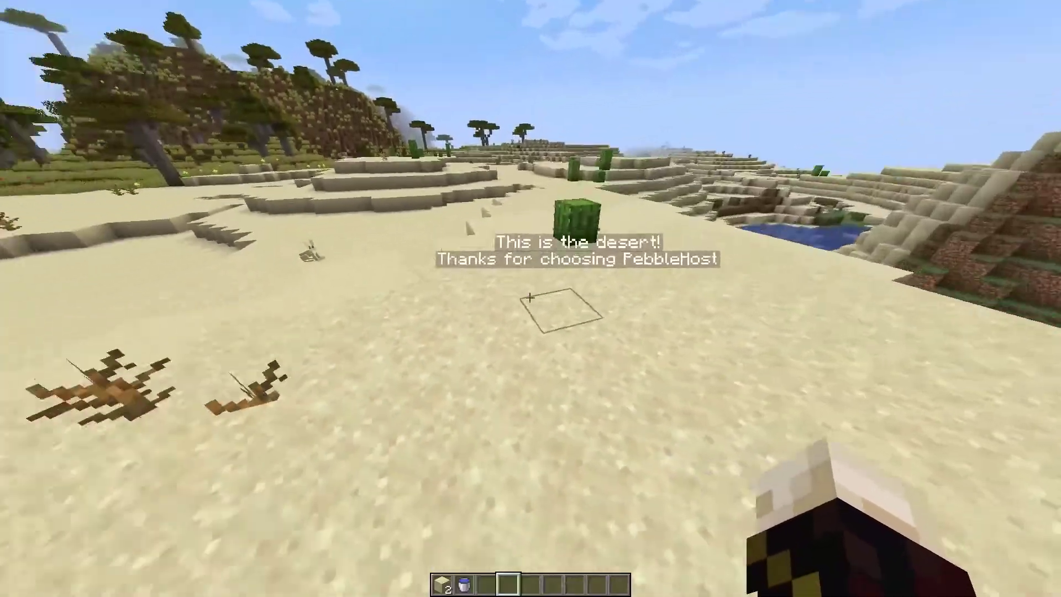
key("s")
key("w")
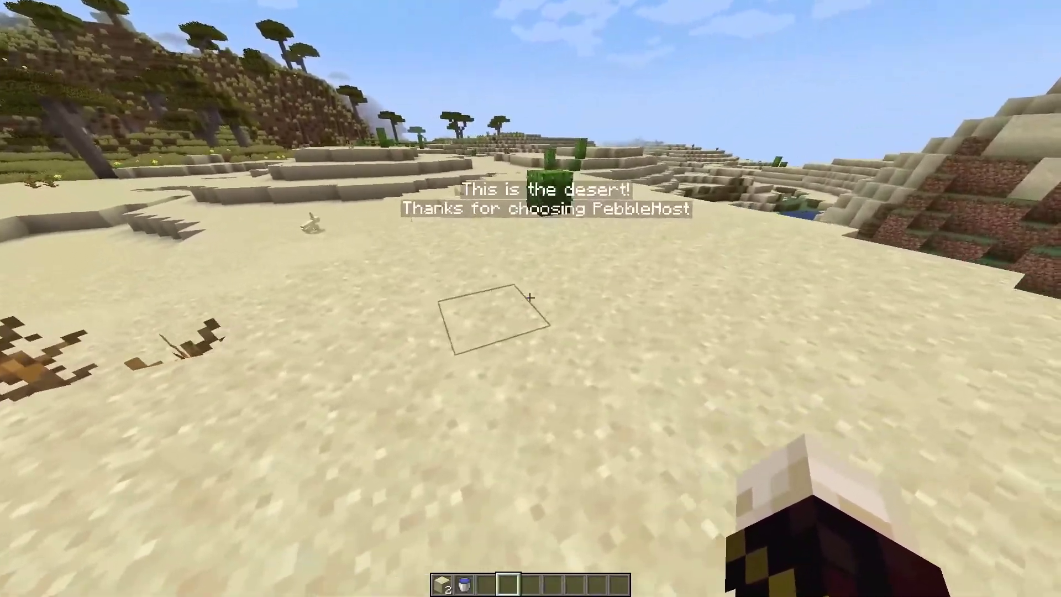
key("w")
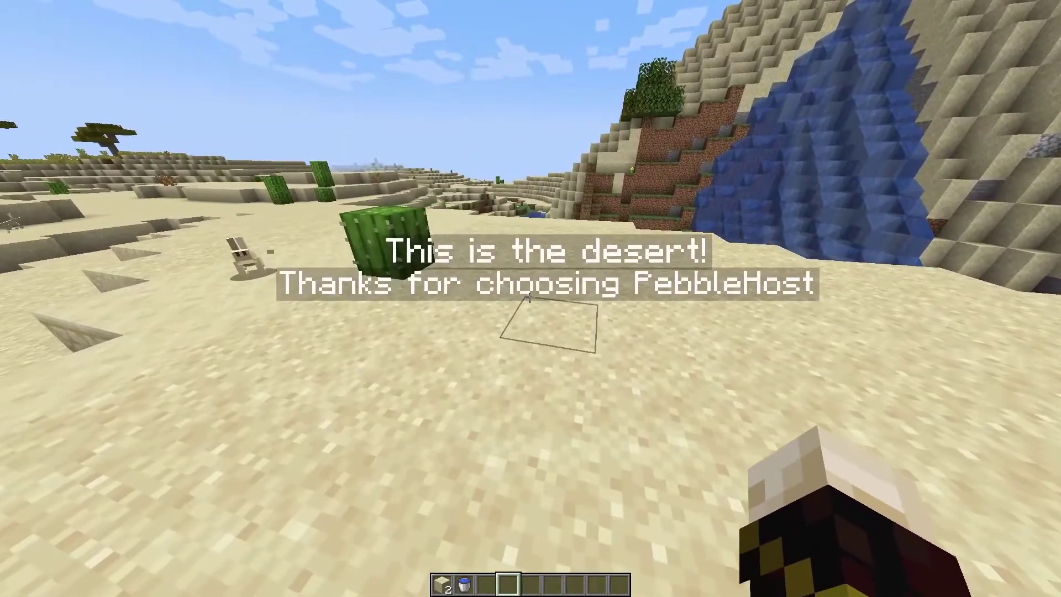
key("s")
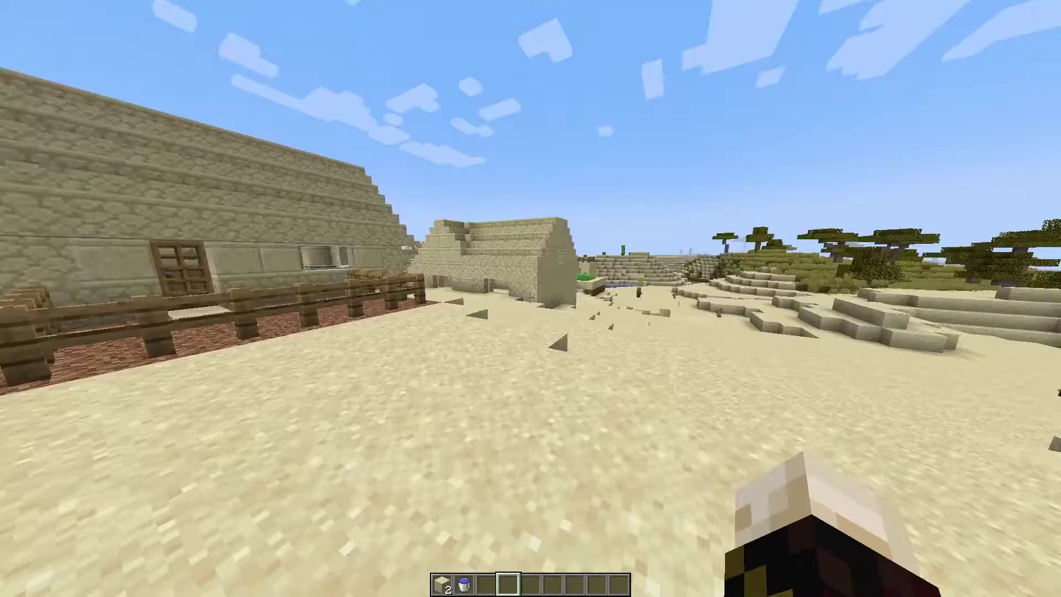
Walk away from the first hologram across the desert to another open patch of sand.
key("w")
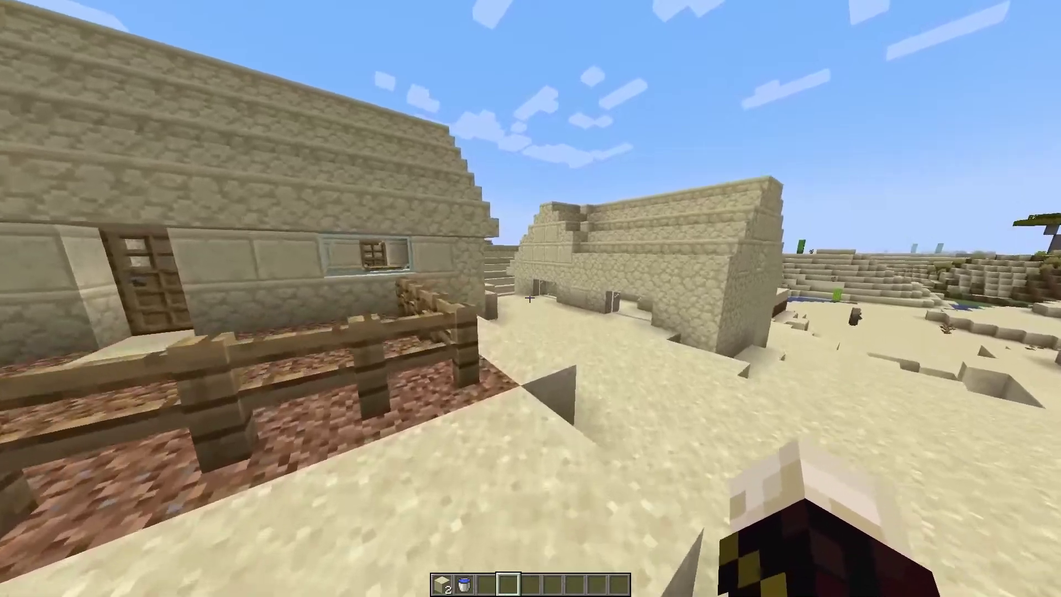
key("w")
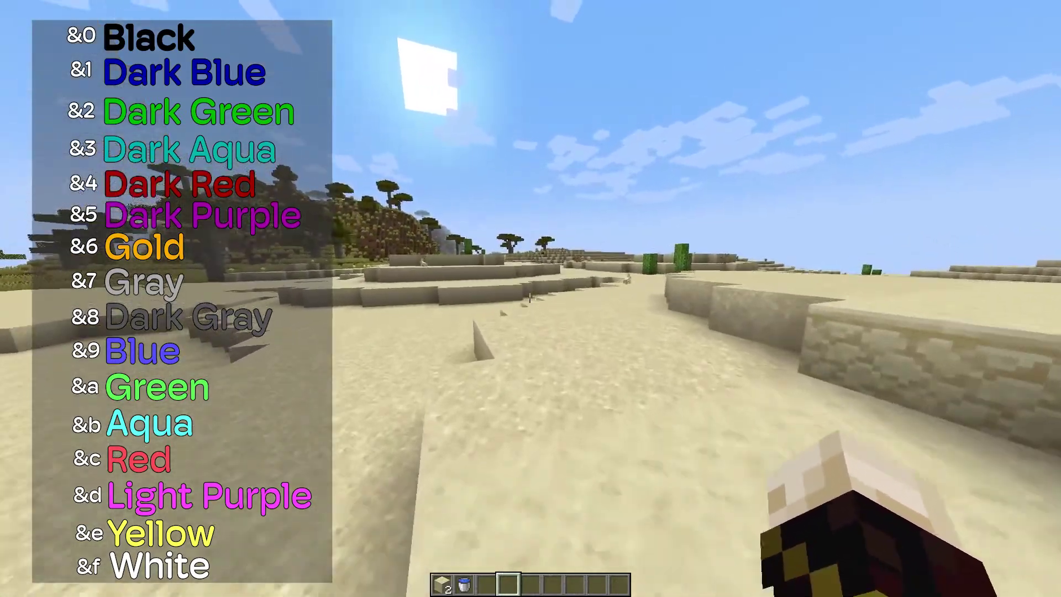
key("w")
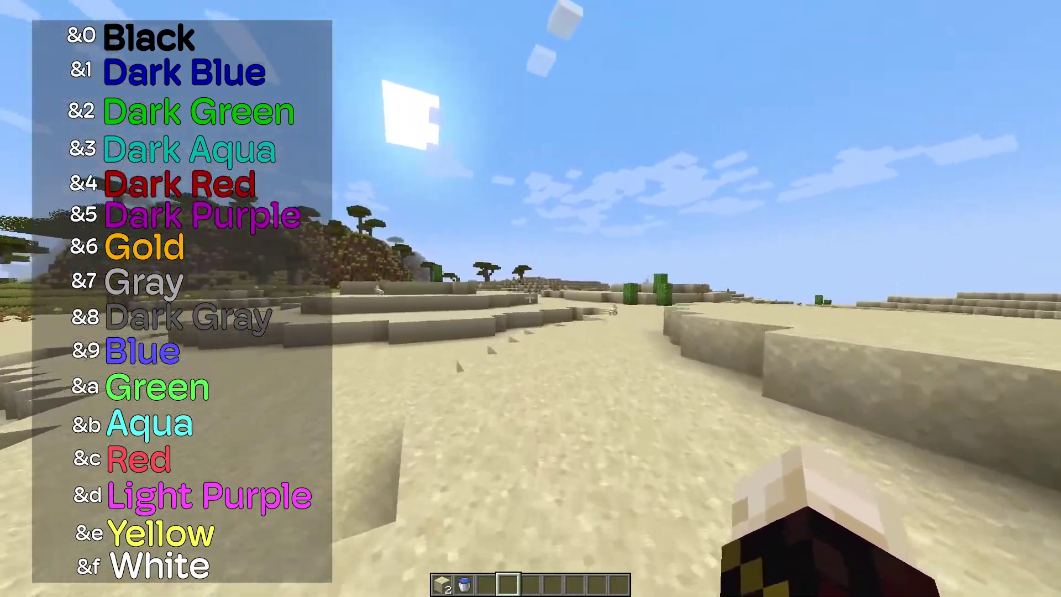
key("w")
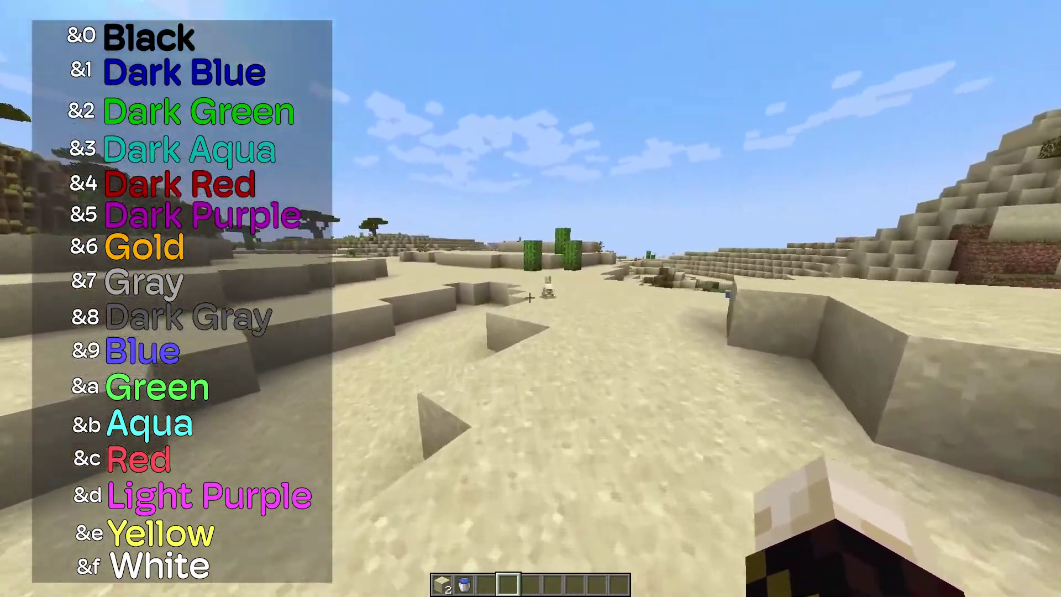
key("w")
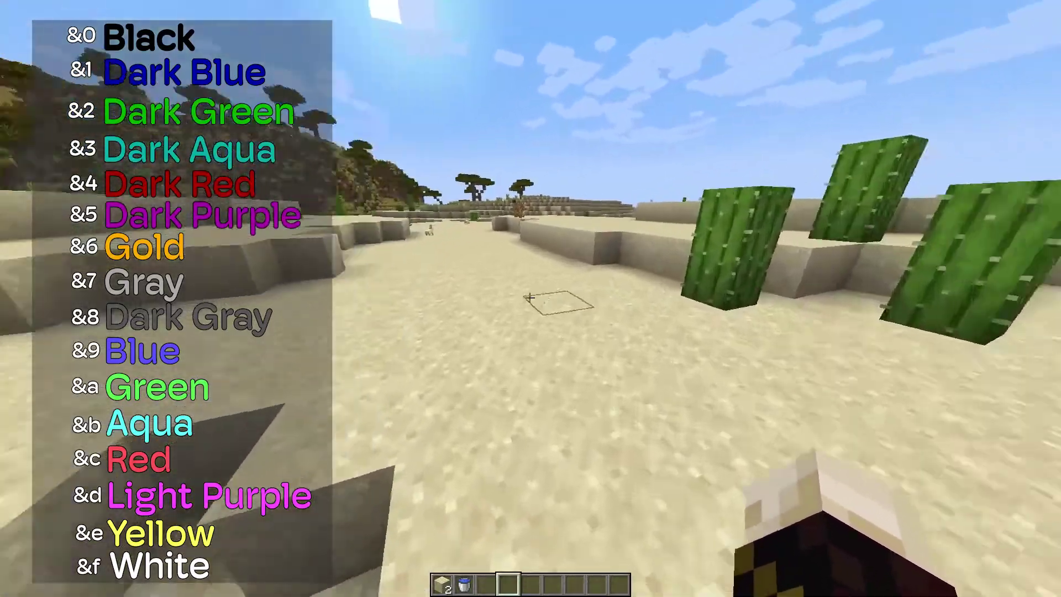
key("w")
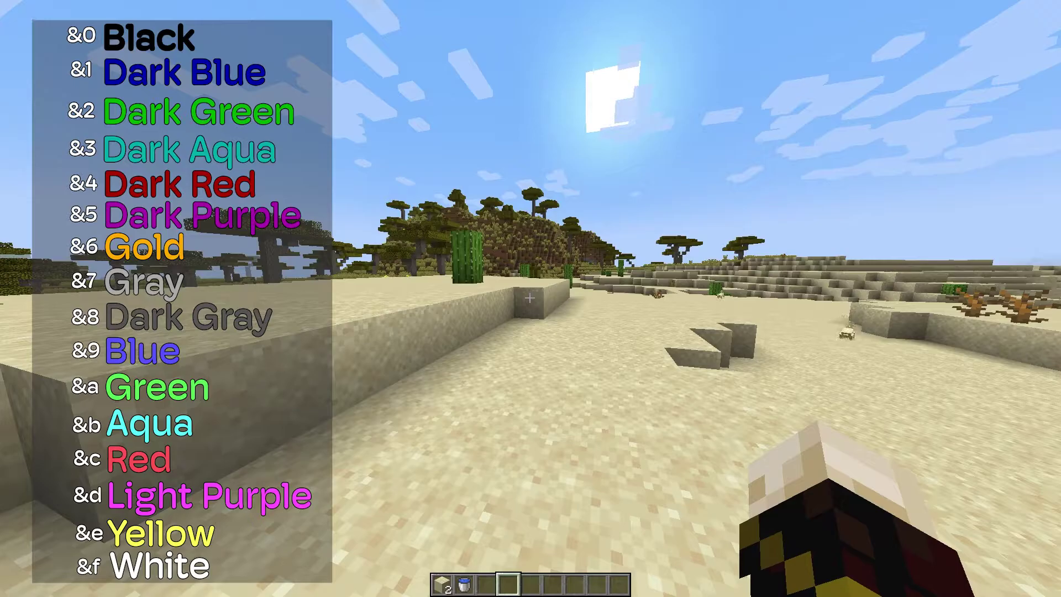
key("w")
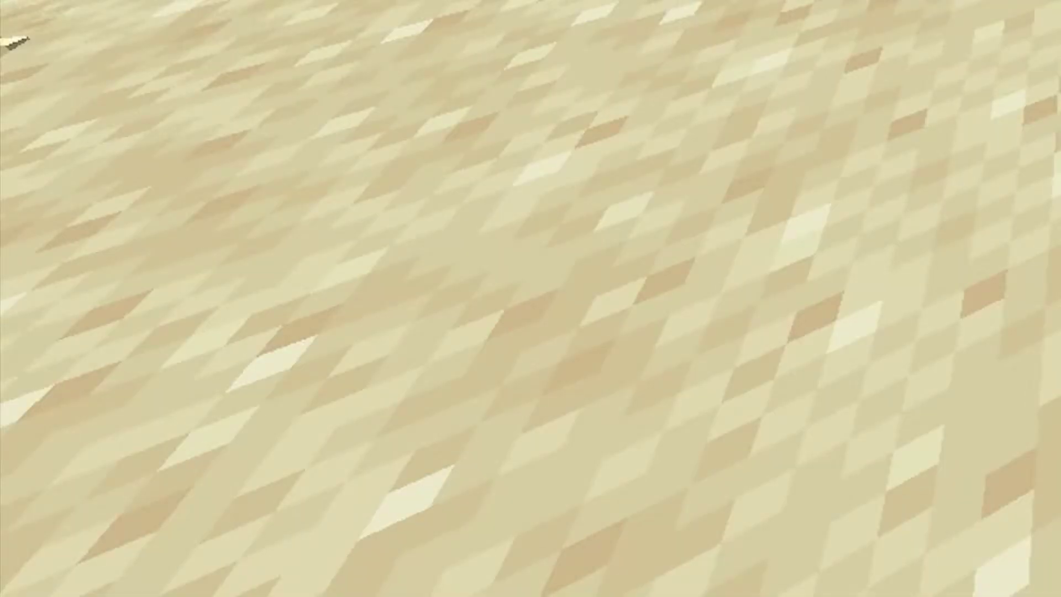
Create a hologram named 2 with the gold-coloured text "&6This is gold!" using the /hd create command.
type("/hd create")
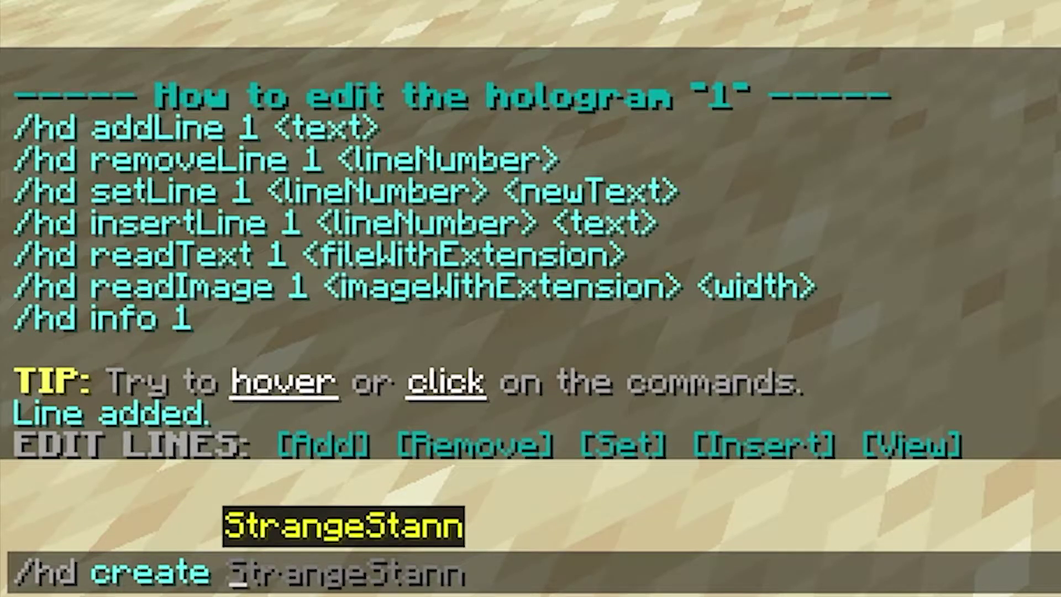
type(" 2")
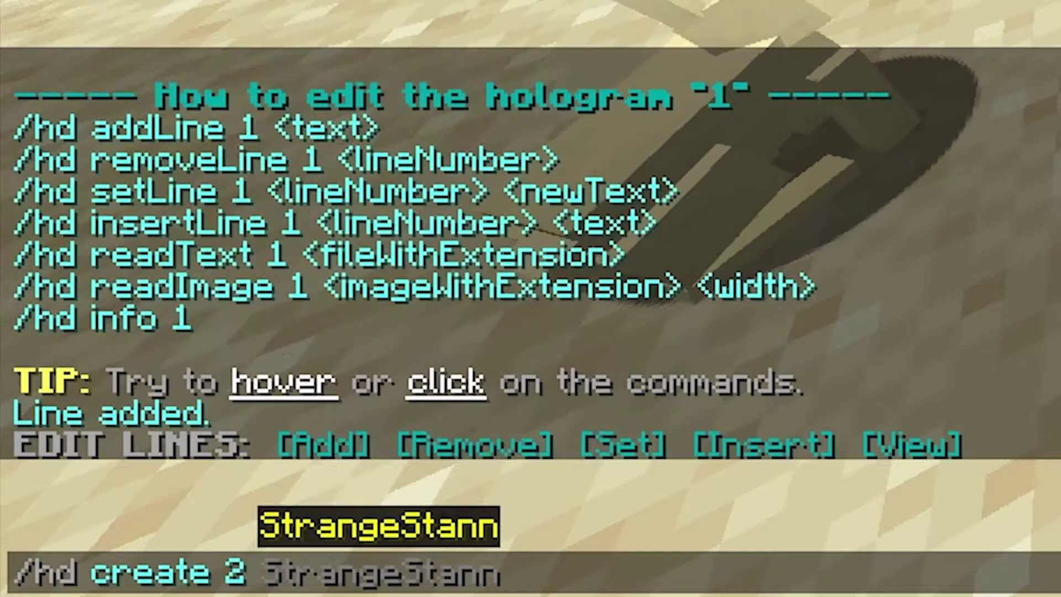
type(" &")
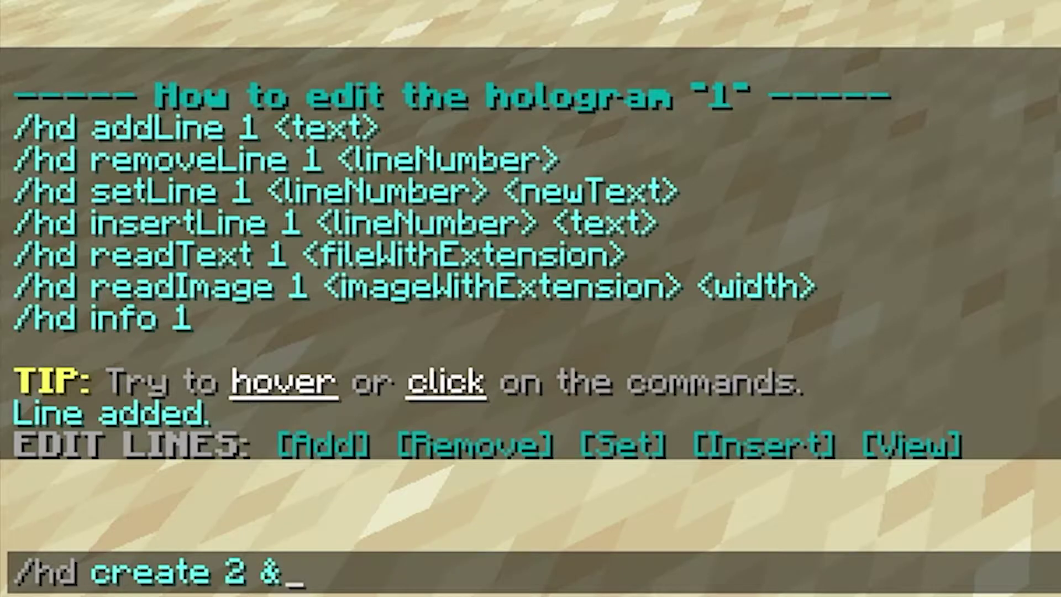
type("6")
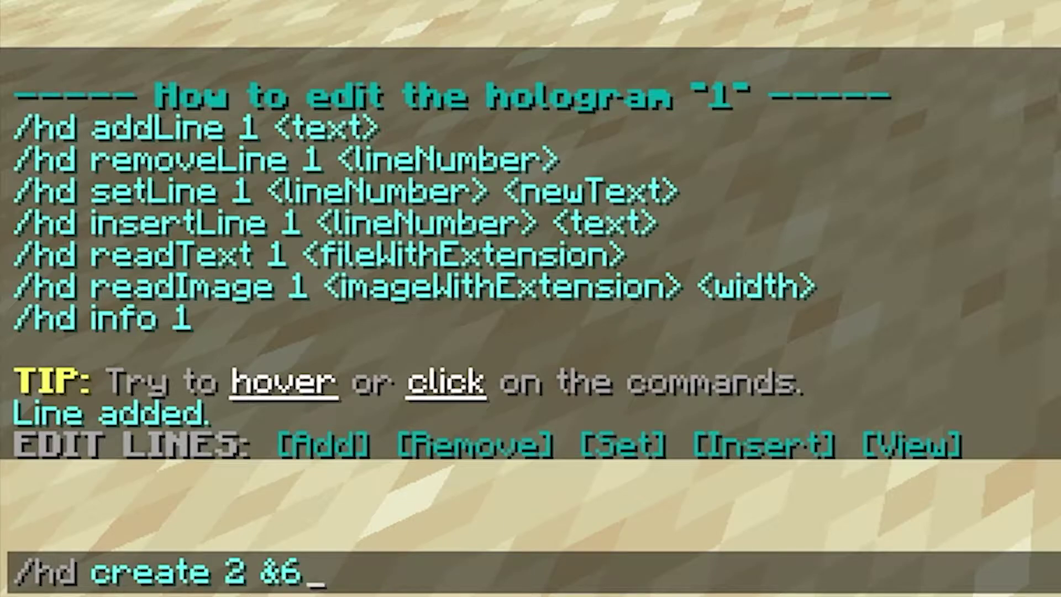
type("This is gold")
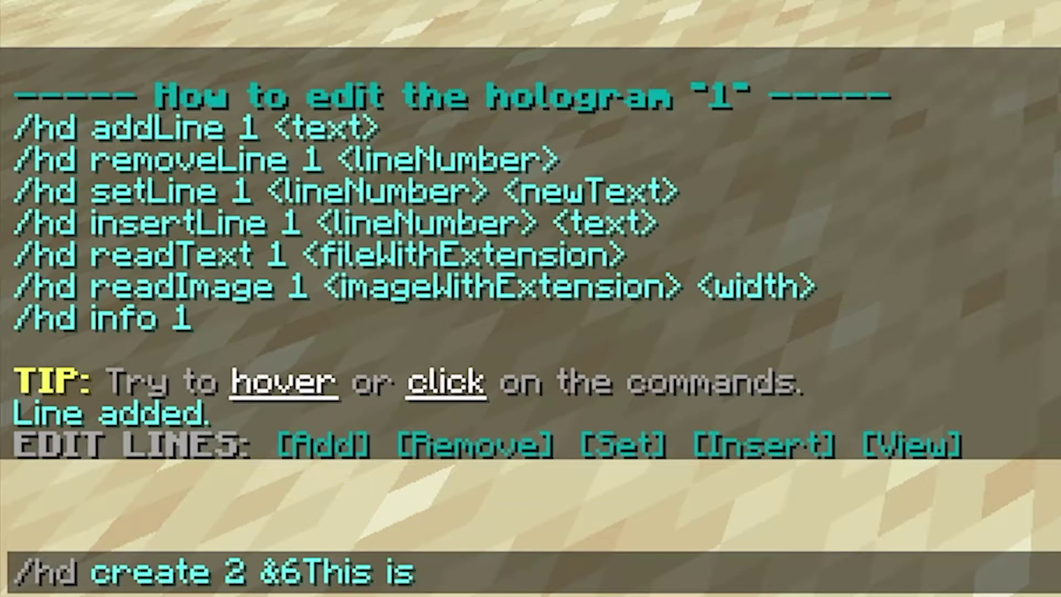
type("!")
key("Return")
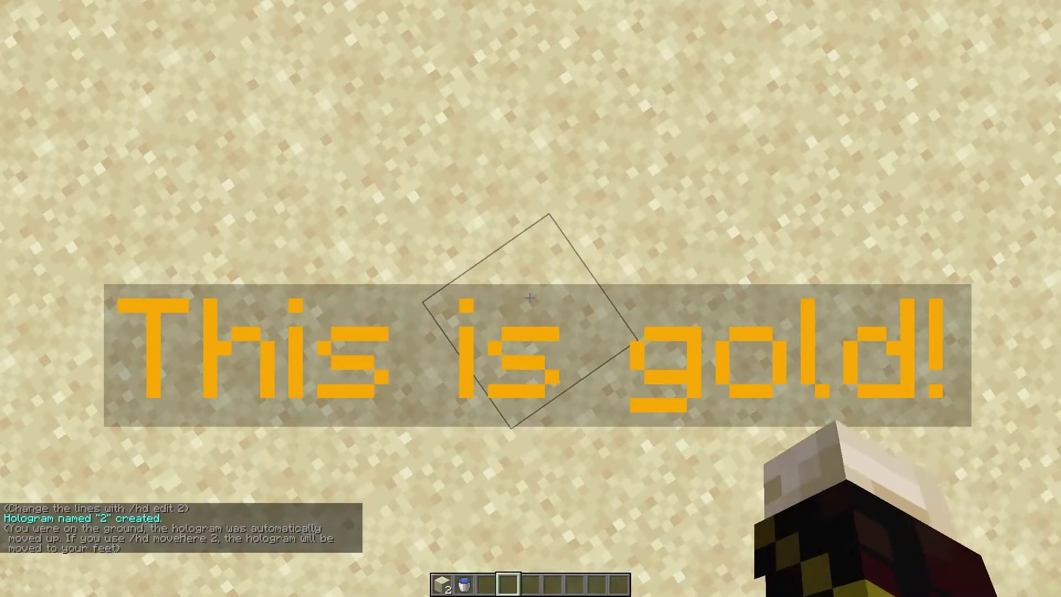
Move around the gold-coloured hologram and examine its text from several distances.
key("s")
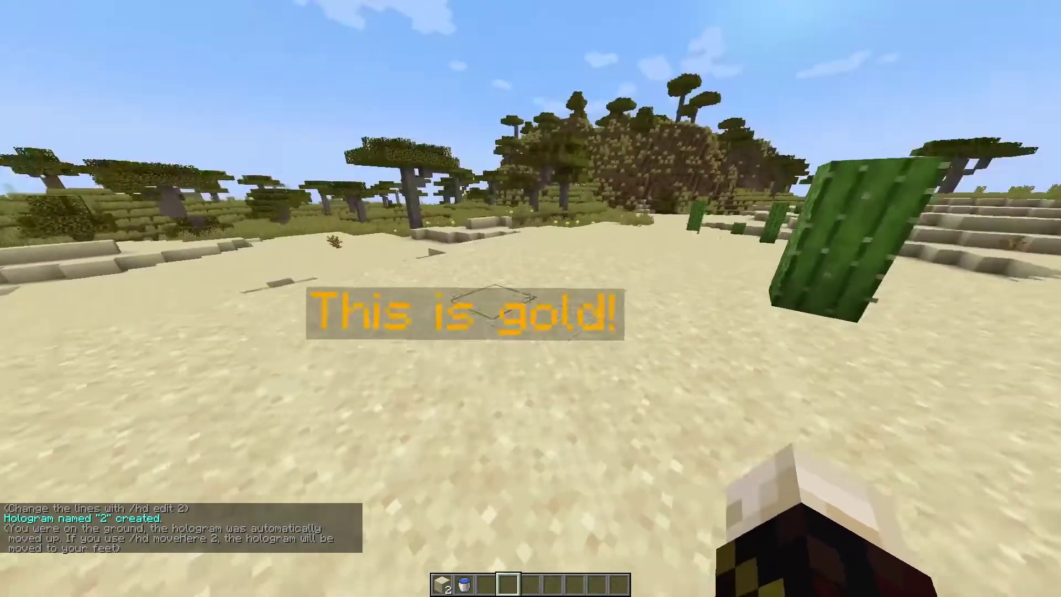
key("a")
key("d")
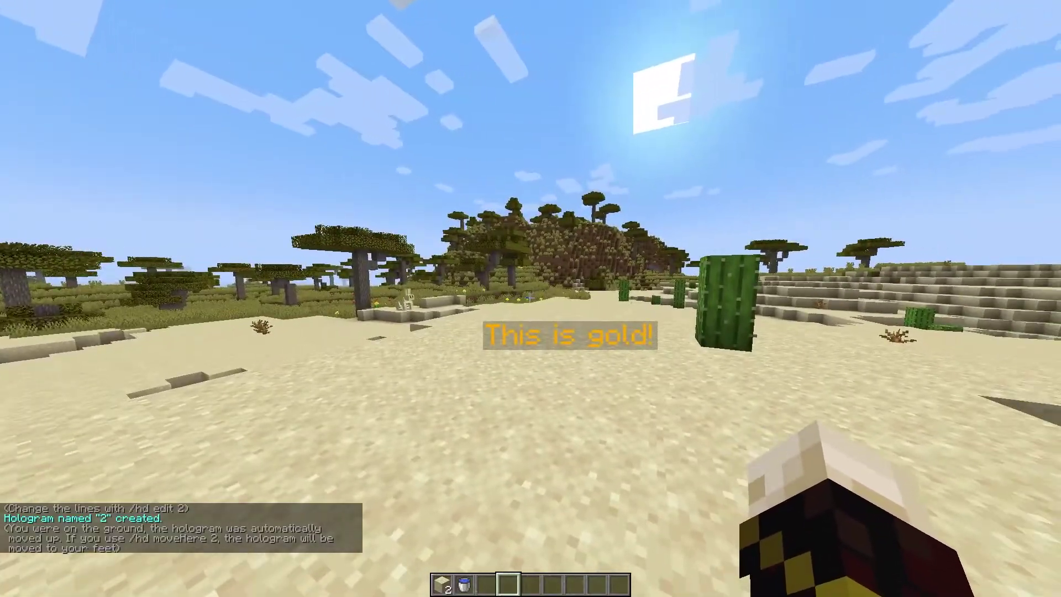
key("w")
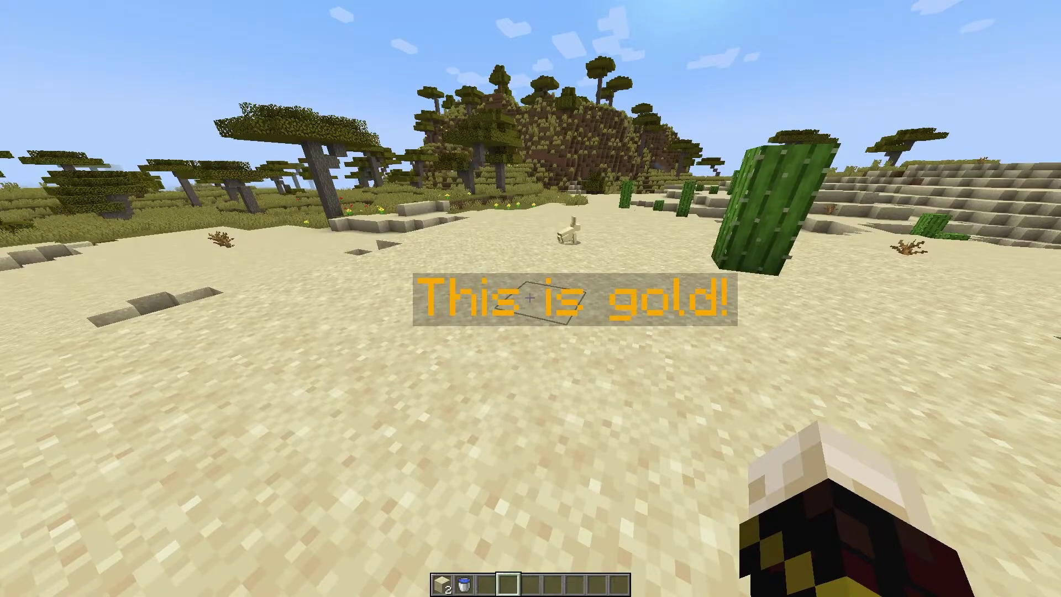
key("s")
key("w")
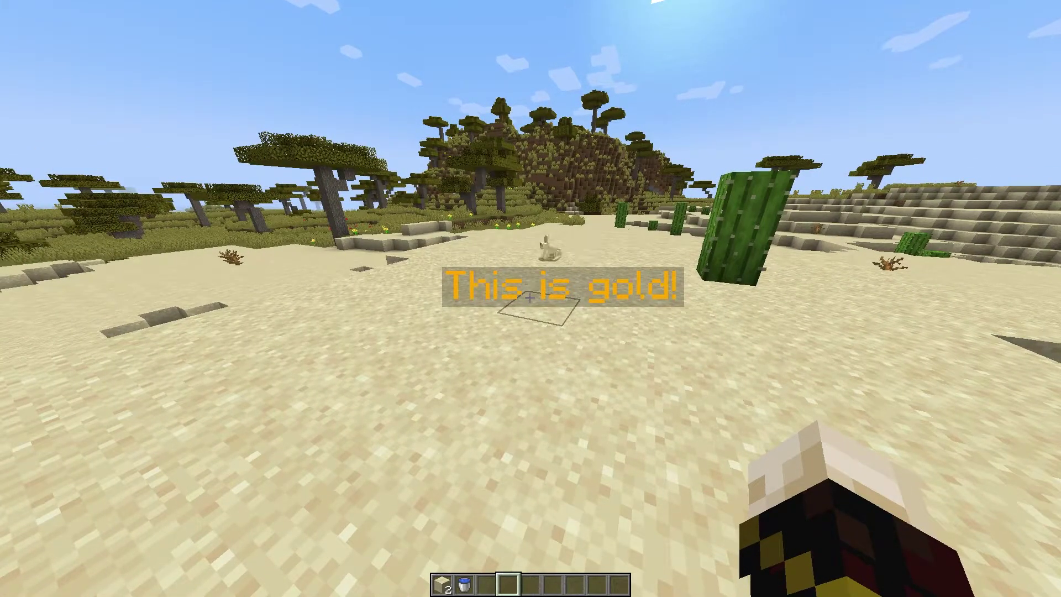
Run /hd edit 2 to list the editing commands for hologram 2.
key("slash")
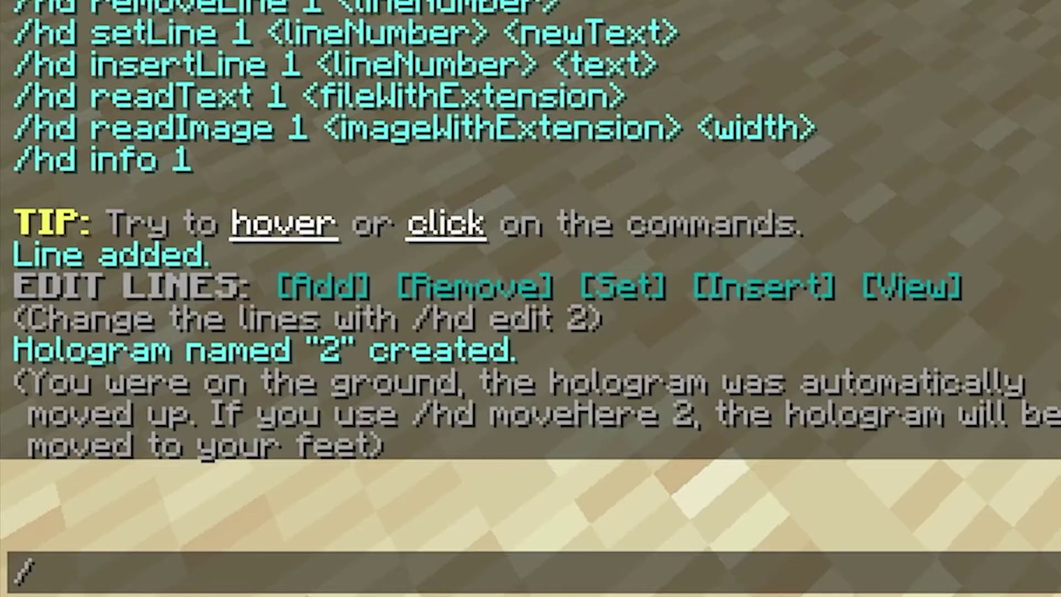
type("hd edit")
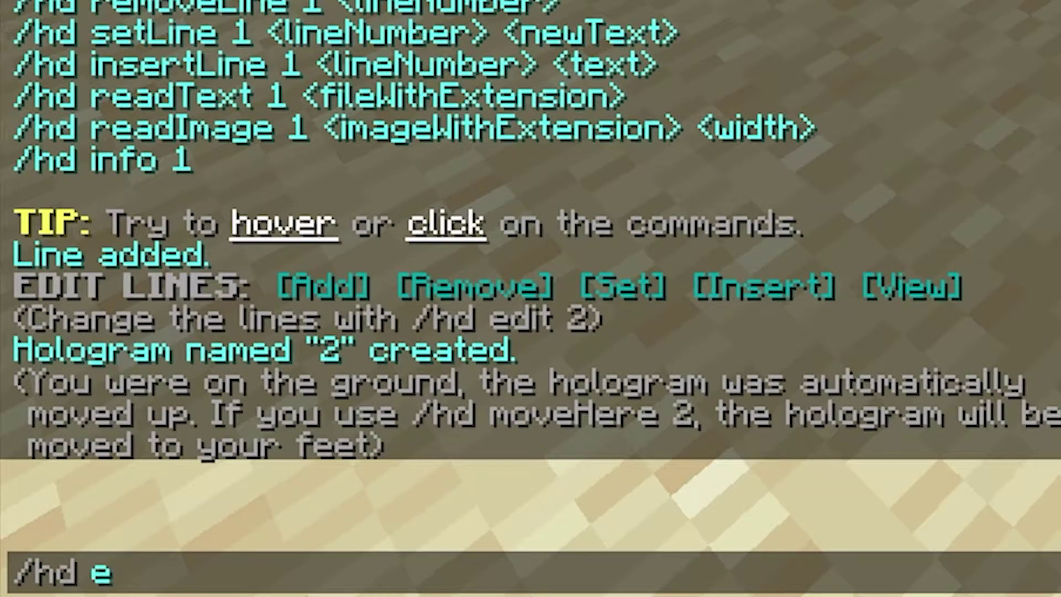
key("BackSpace")
type("t ")
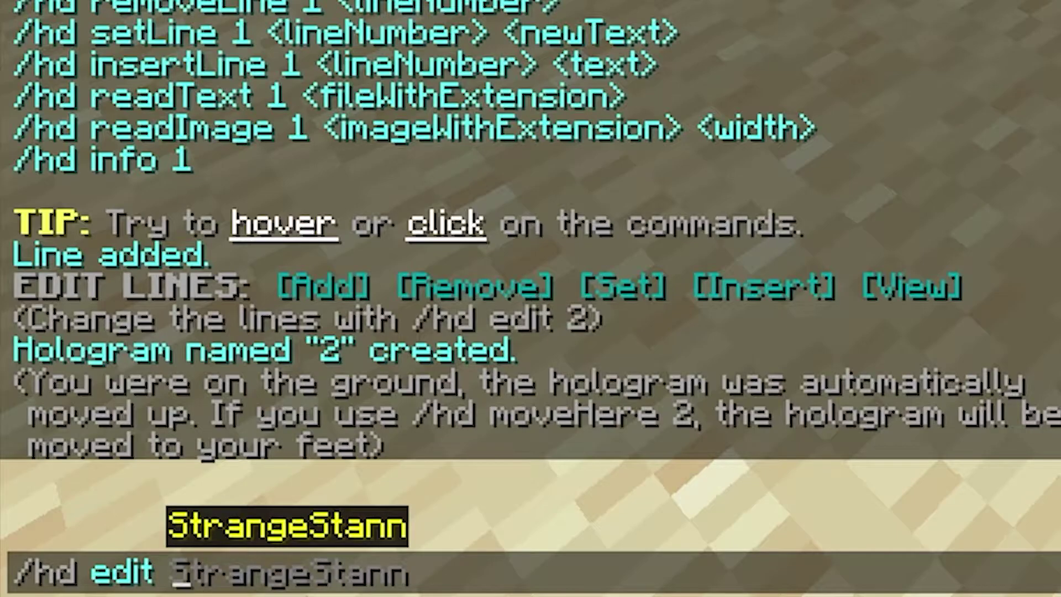
type("2")
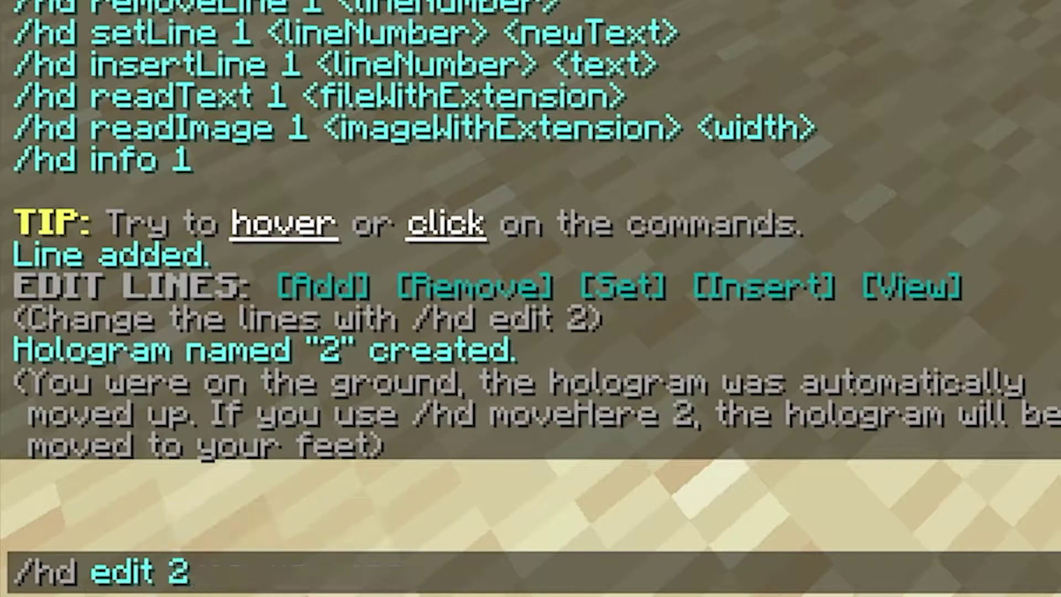
key("Return")
Change line 1 of hologram 2 to the dark aqua text "&3This is dark aqua" using the /hd setLine command.
key("t")
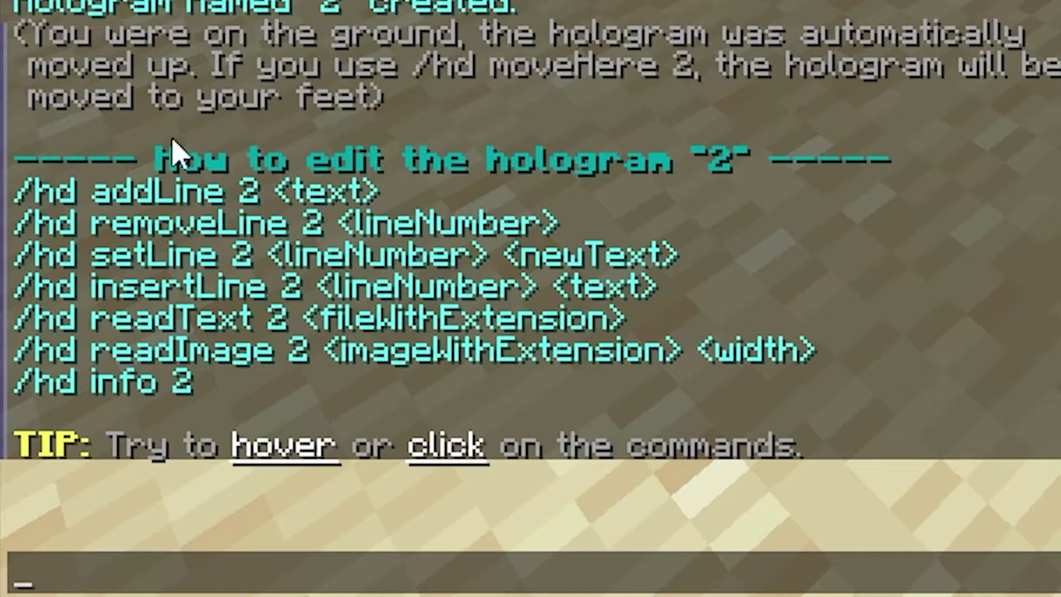
mouse_move(105, 264)
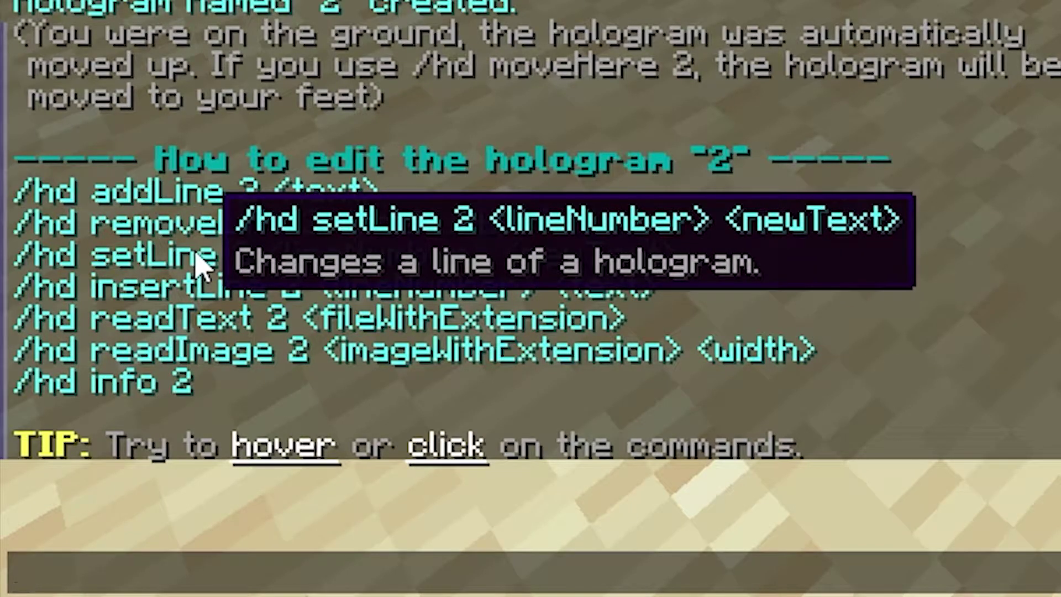
left_click(575, 265)
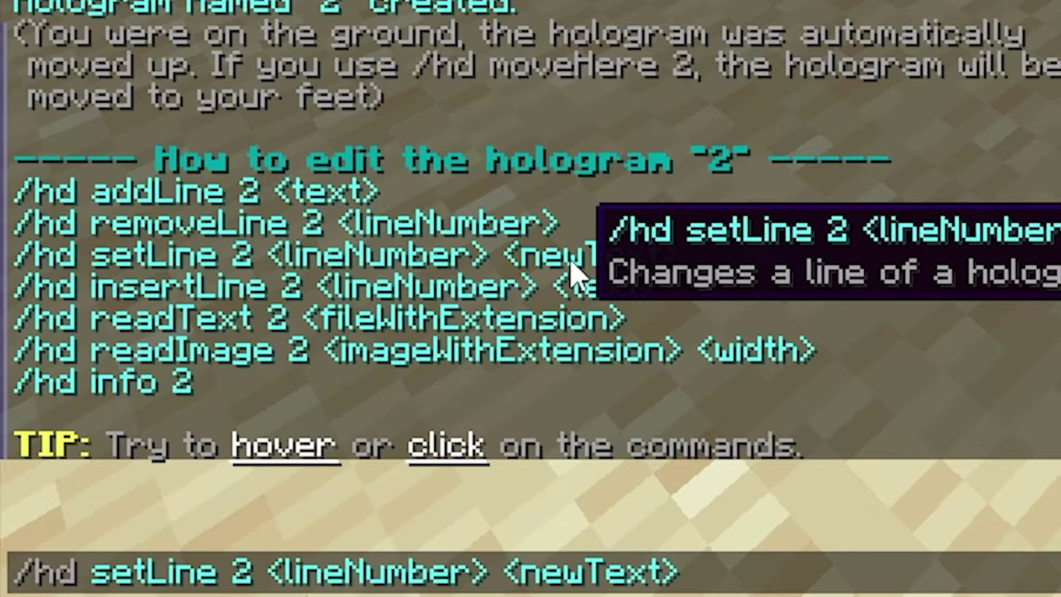
key("BackSpace")
key("BackSpace")
key("BackSpace")
key("BackSpace")
key("BackSpace")
key("BackSpace")
key("BackSpace")
key("BackSpace")
key("BackSpace")
key("BackSpace")
key("BackSpace")
key("BackSpace")
key("BackSpace")
key("BackSpace")
key("BackSpace")
key("BackSpace")
key("BackSpace")
key("BackSpace")
key("BackSpace")
key("BackSpace")
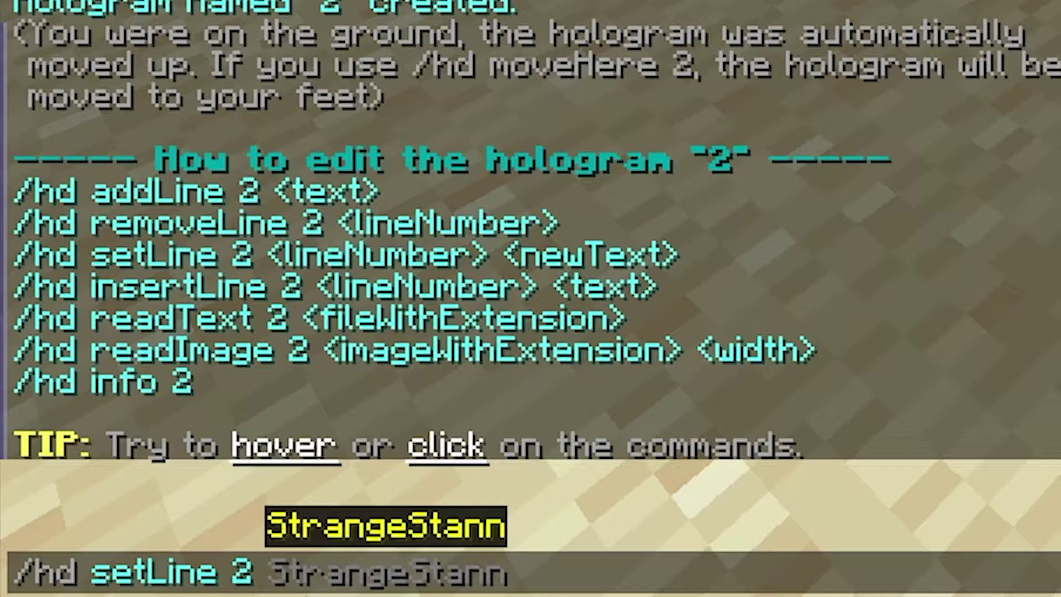
type("1")
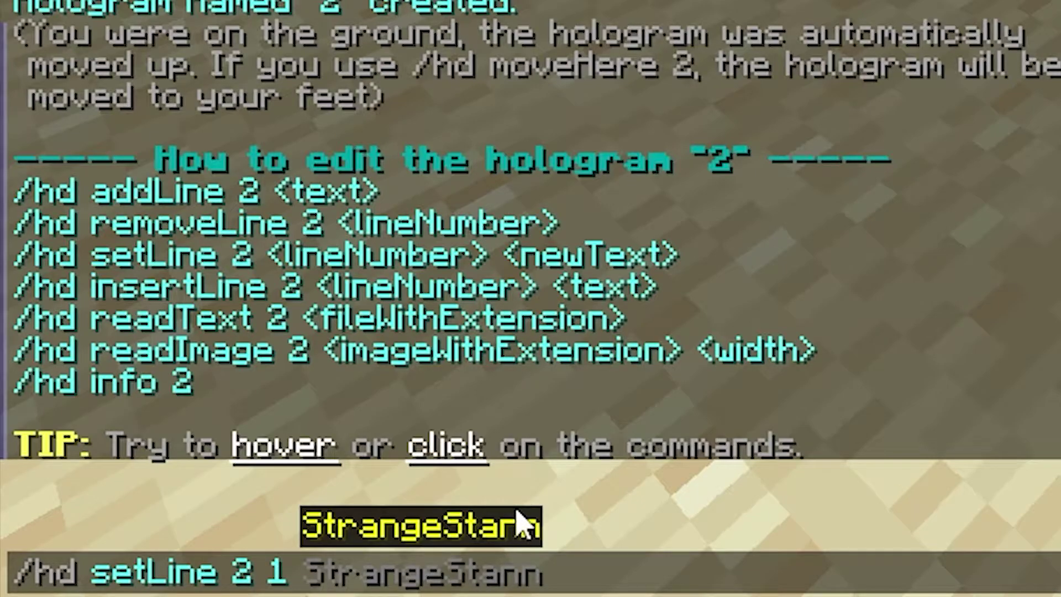
type("&")
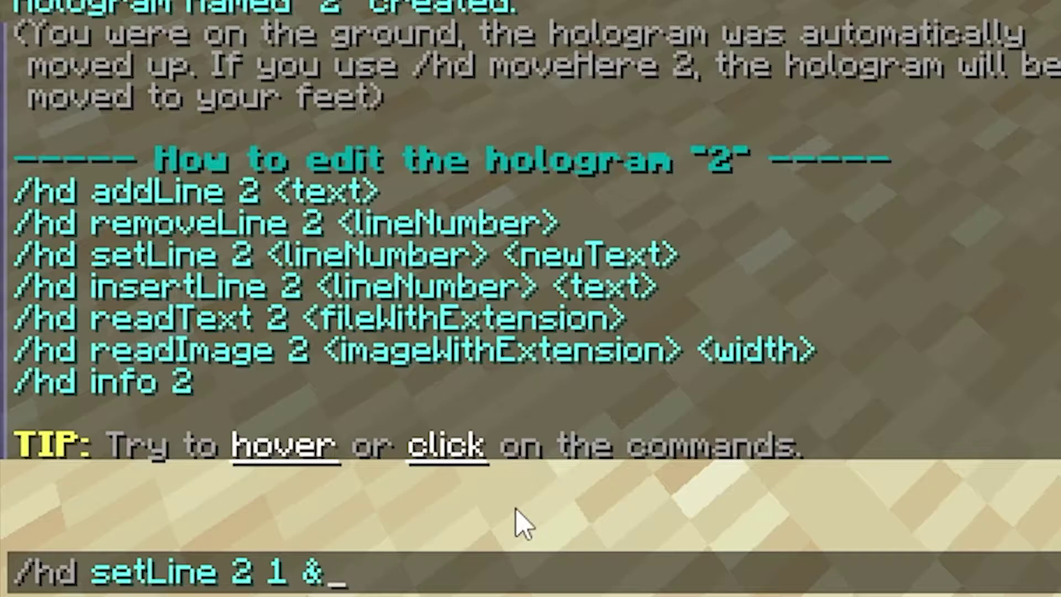
type("3")
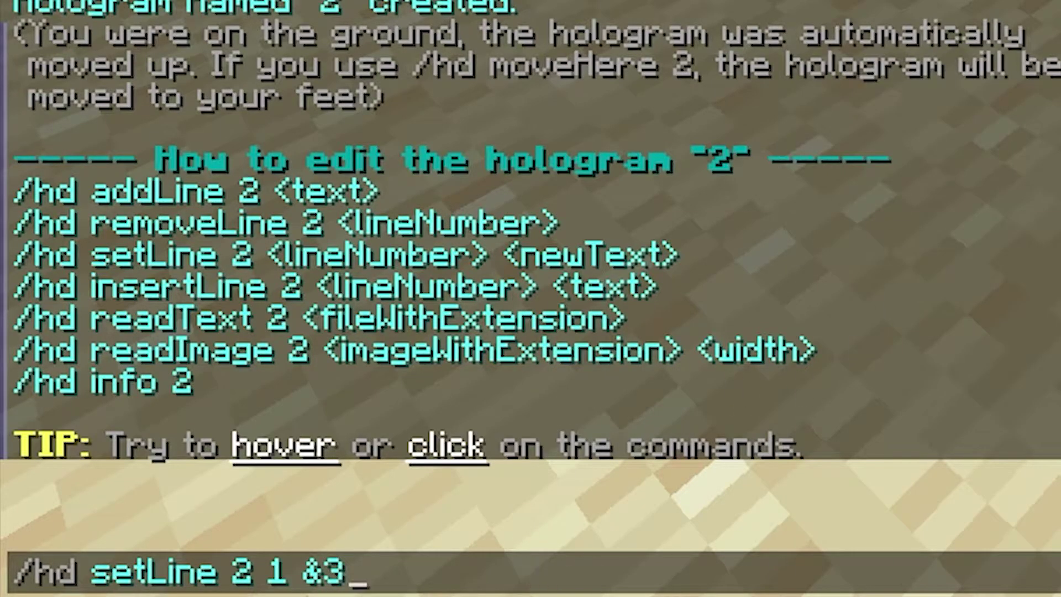
type("This")
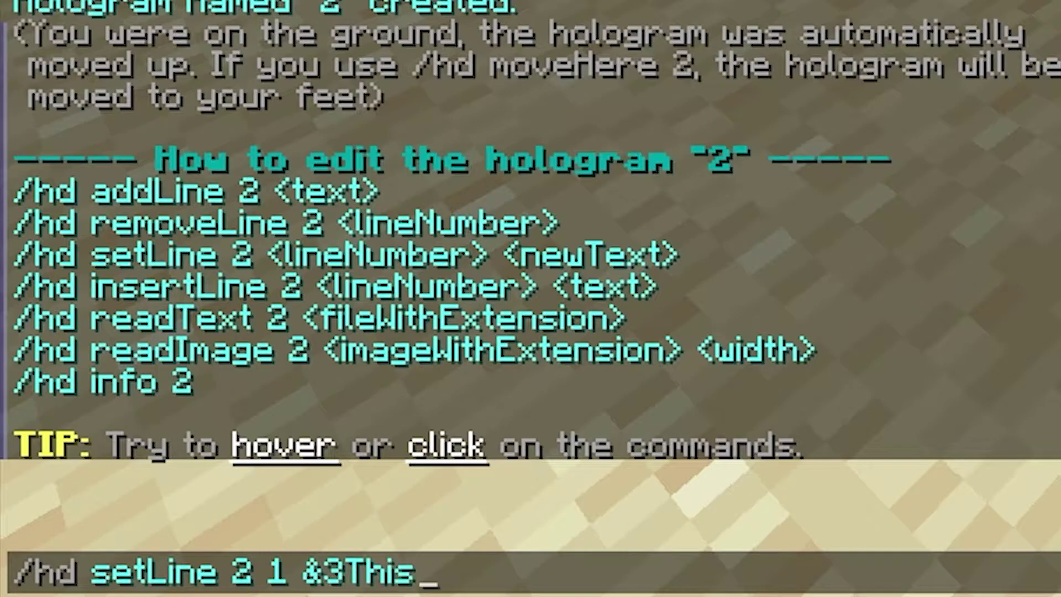
type(" is dark aqua")
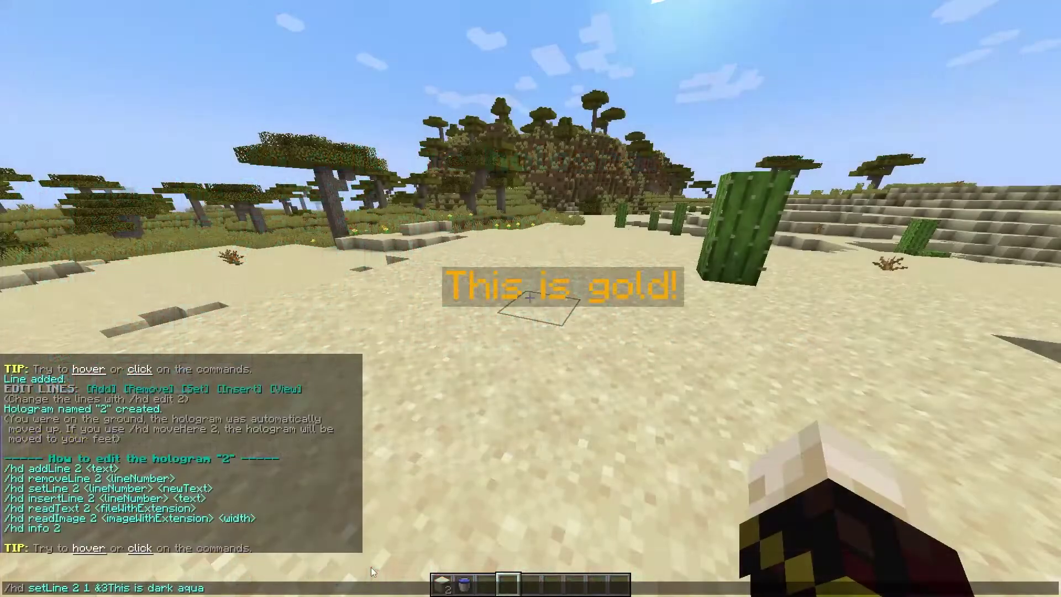
key("Return")
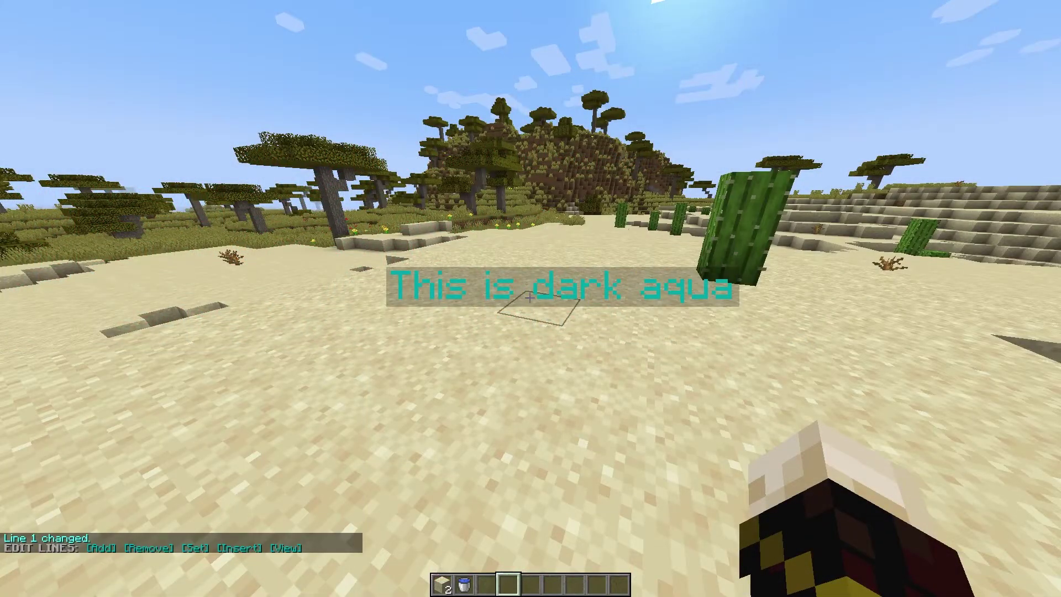
key("d")
key("w")
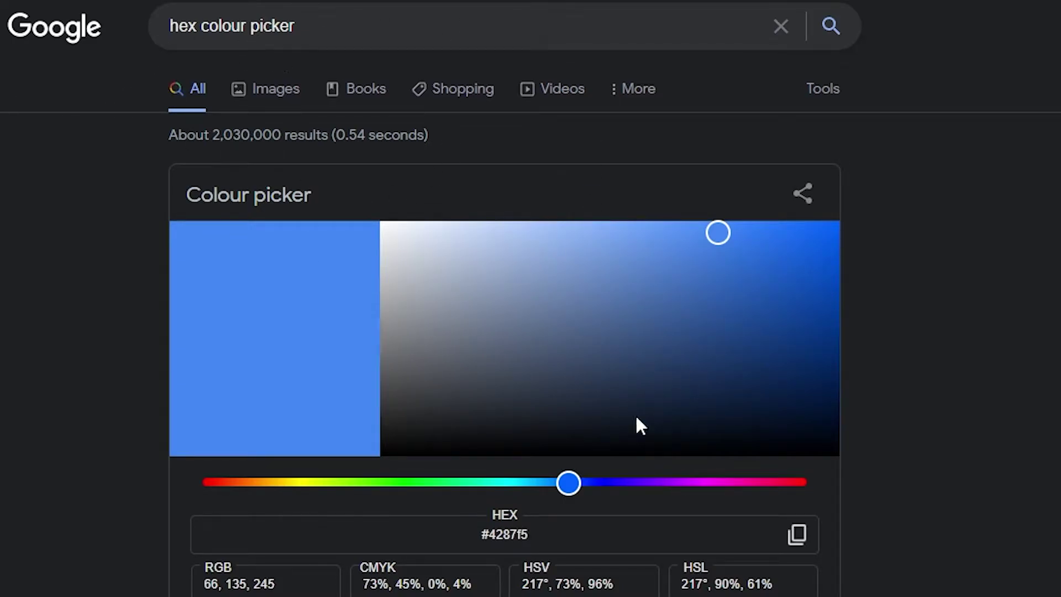
Switch to Google's colour picker in the browser, pick the light red #e68181 and copy its hex code.
left_click_drag(568, 483, 373, 497)
left_click(554, 320)
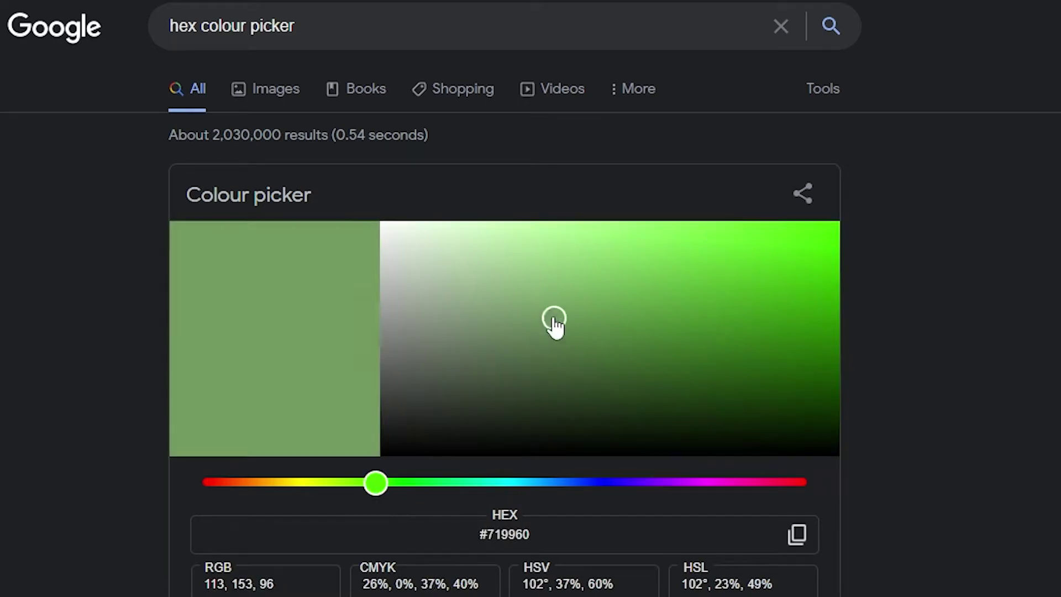
left_click_drag(555, 327, 722, 333)
left_click_drag(379, 490, 204, 484)
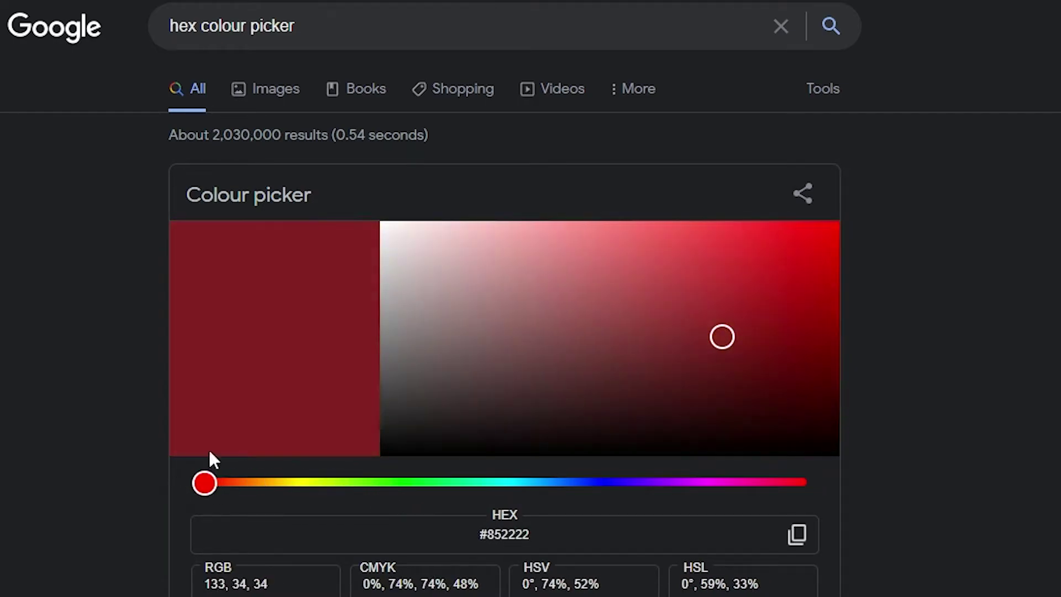
left_click_drag(669, 359, 584, 249)
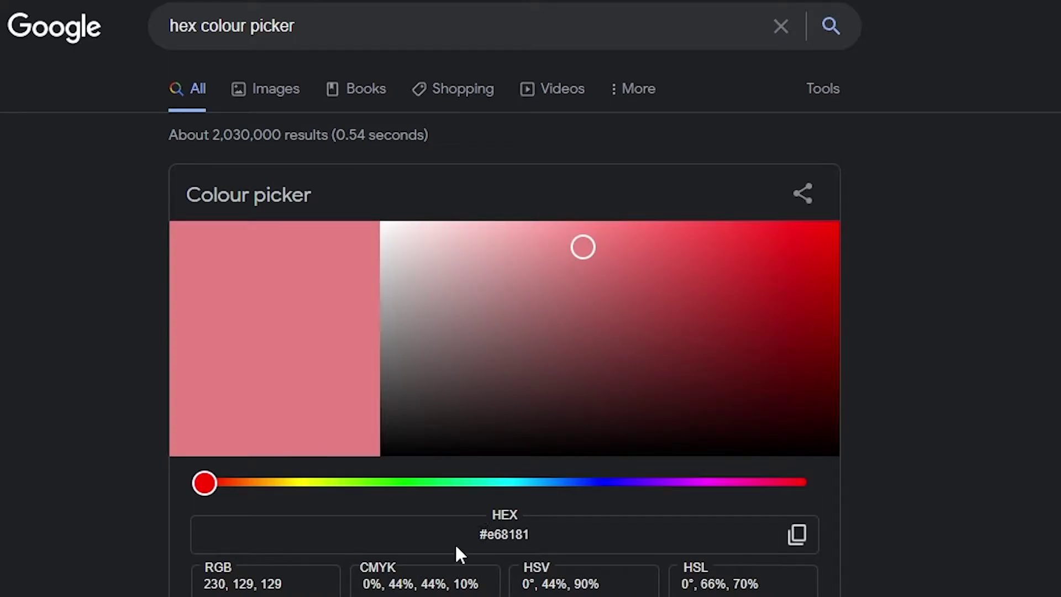
left_click(798, 536)
key("ctrl+c")
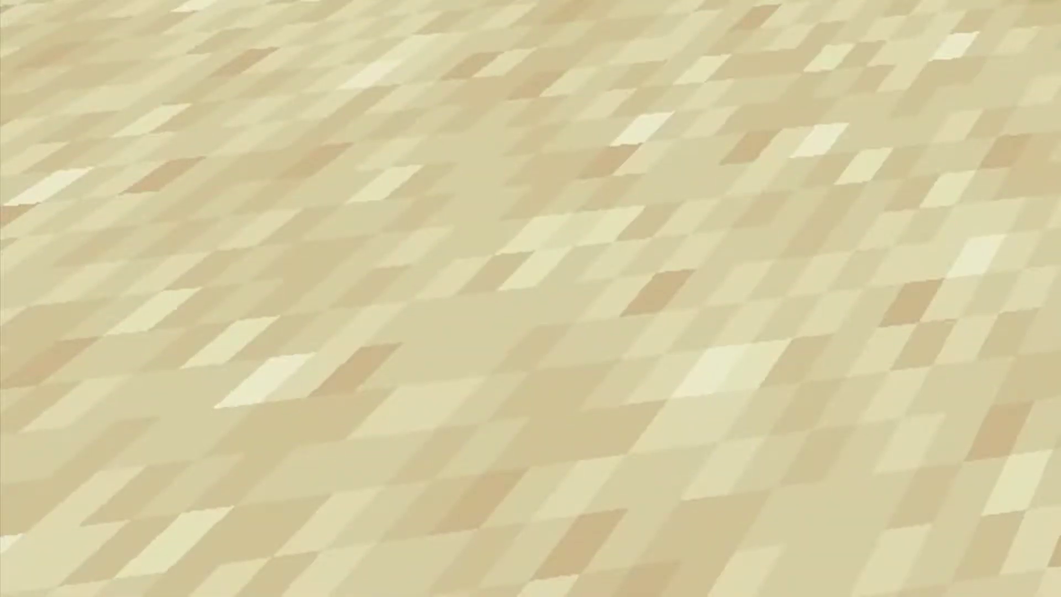
Back in Minecraft, create a hologram named 3 with the hex-coloured text "&#e68181This is light red" using the /hd create command.
type("/")
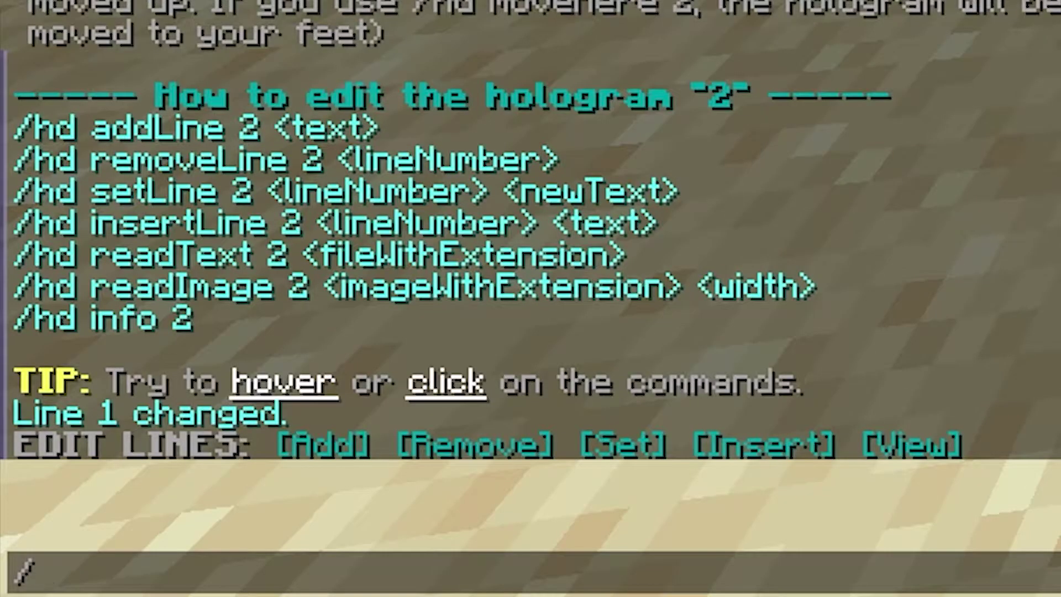
type("hd cre")
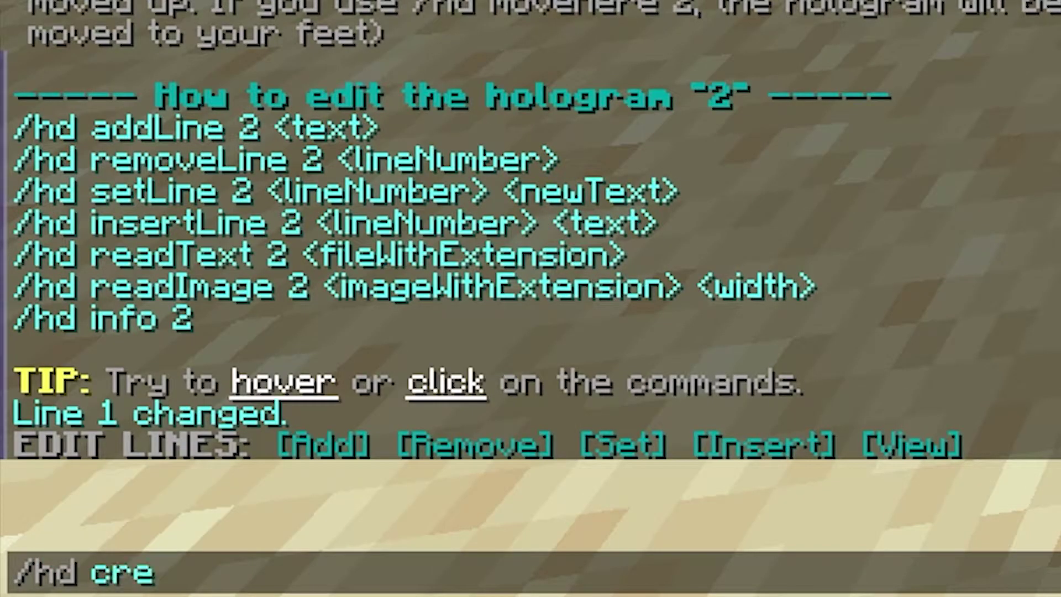
type("ate ")
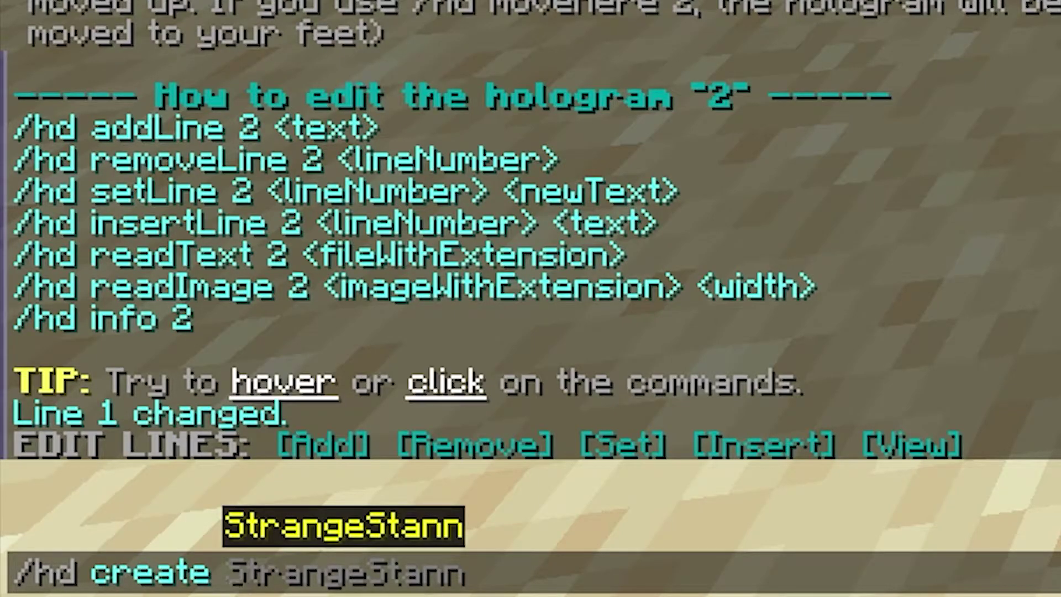
type("3 ")
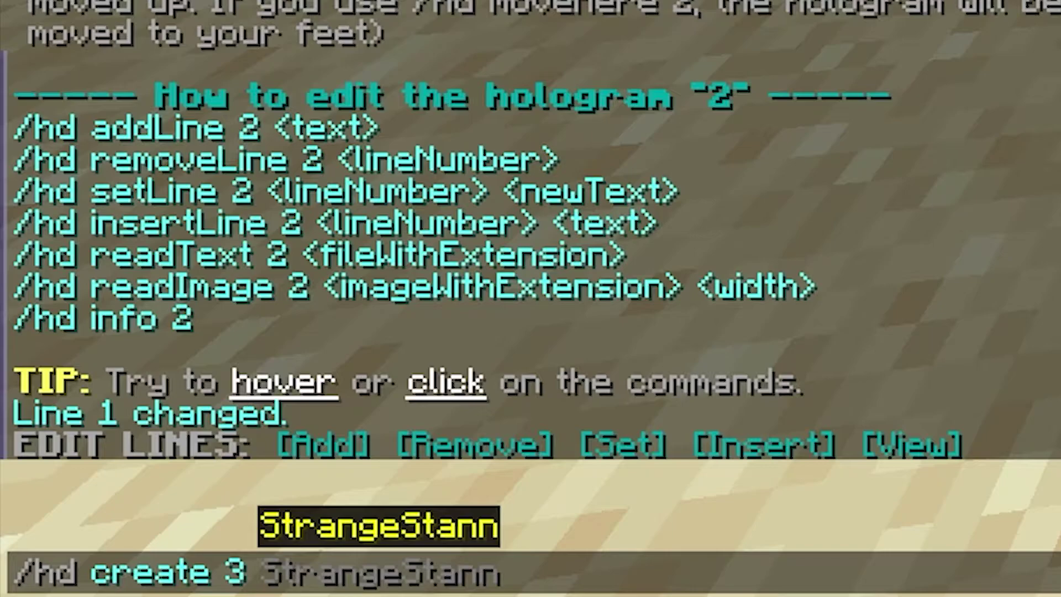
type("&")
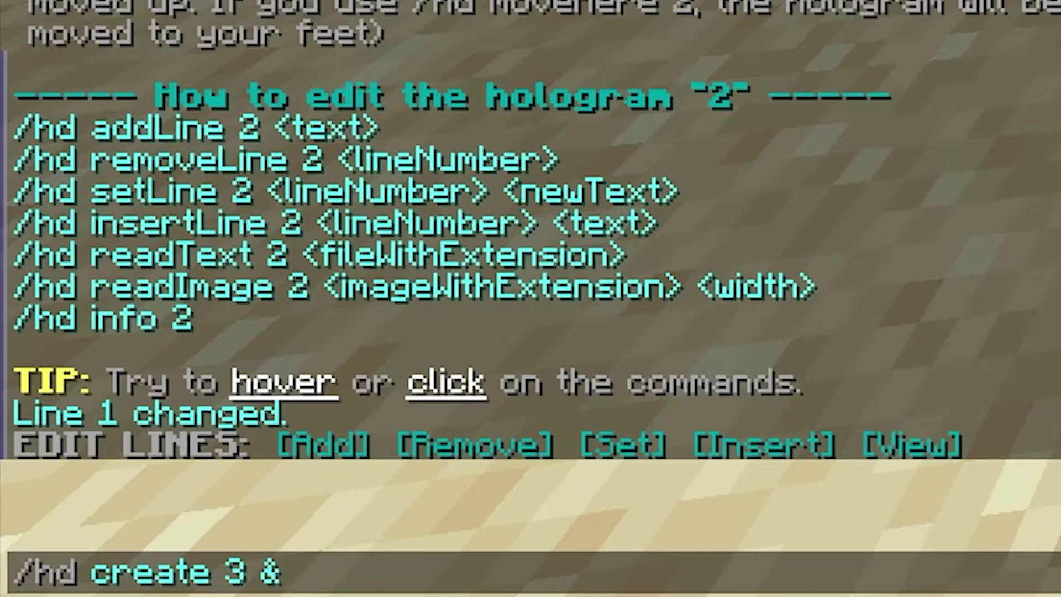
key("ctrl+v")
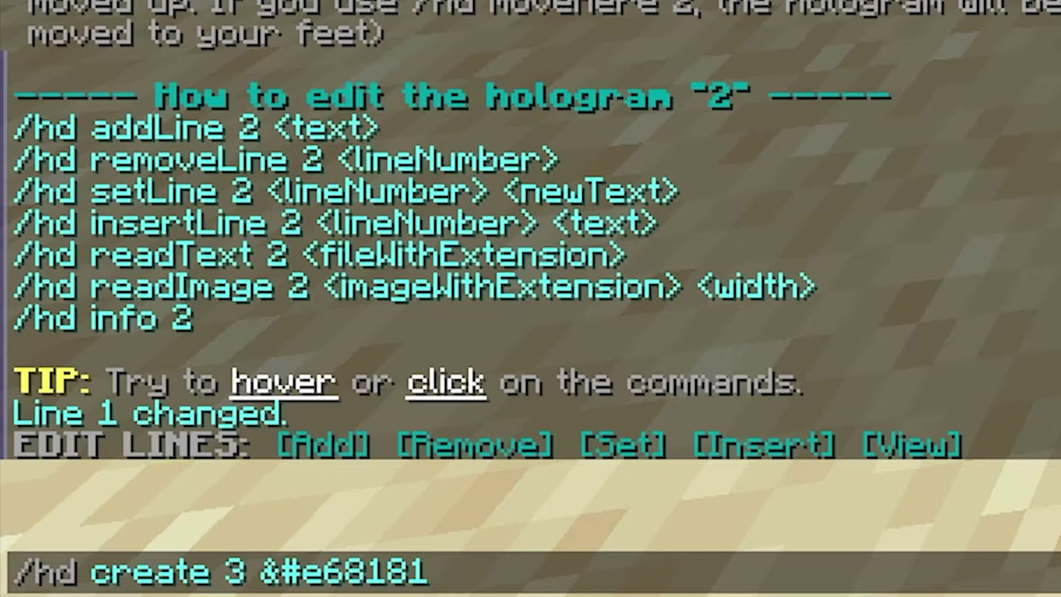
type("This is light red")
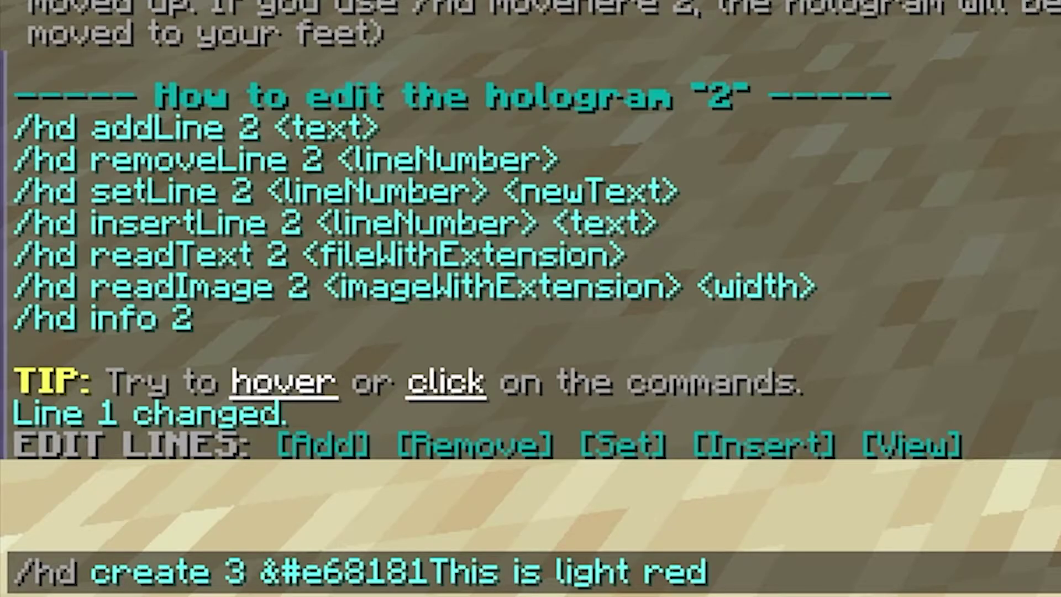
key("Return")
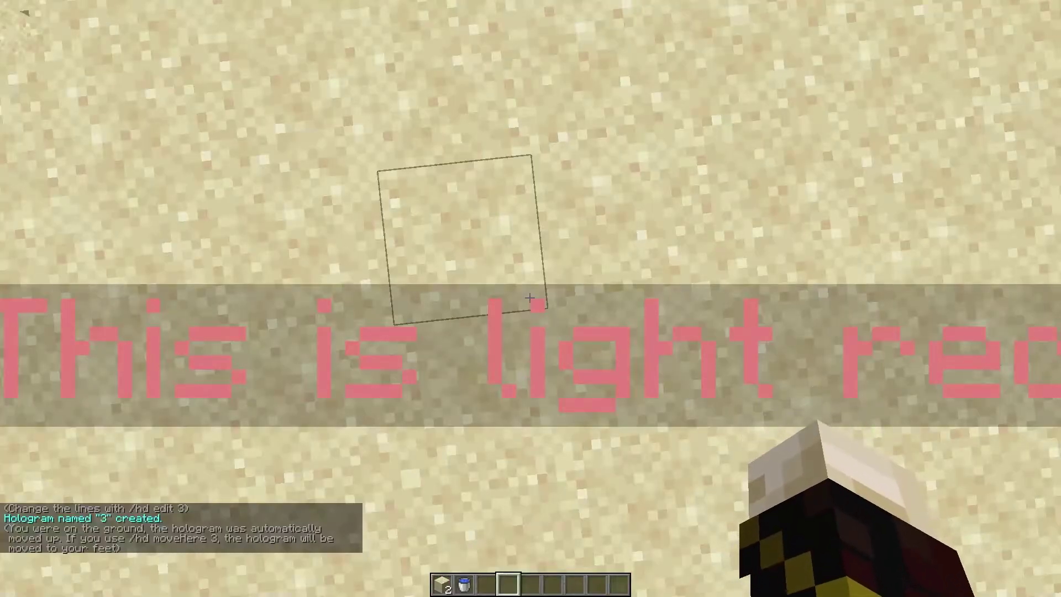
Move back from the light red hologram and examine its text from different positions.
key("s")
key("a")
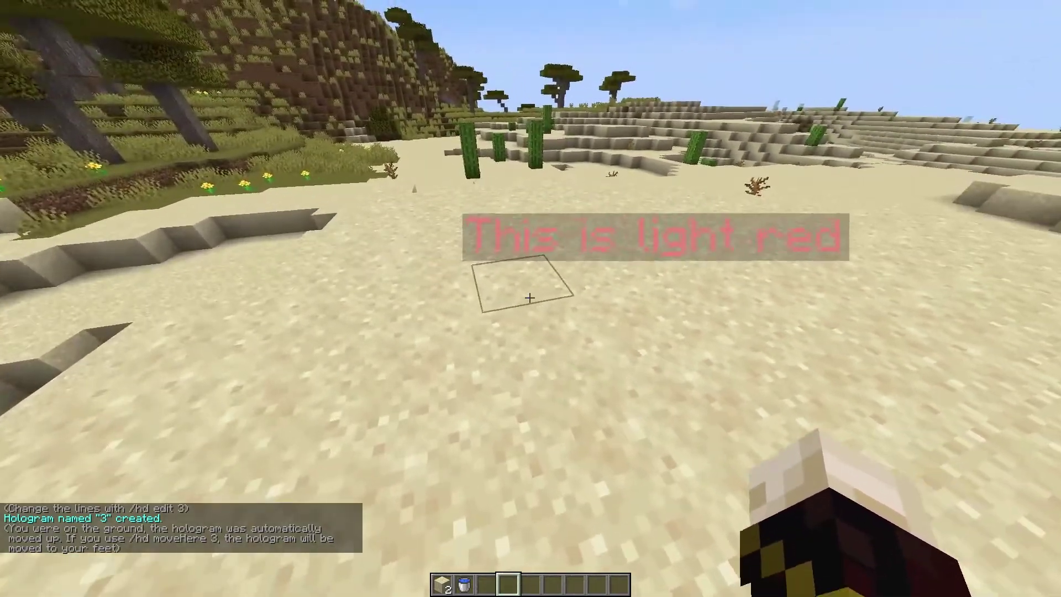
key("s")
key("w")
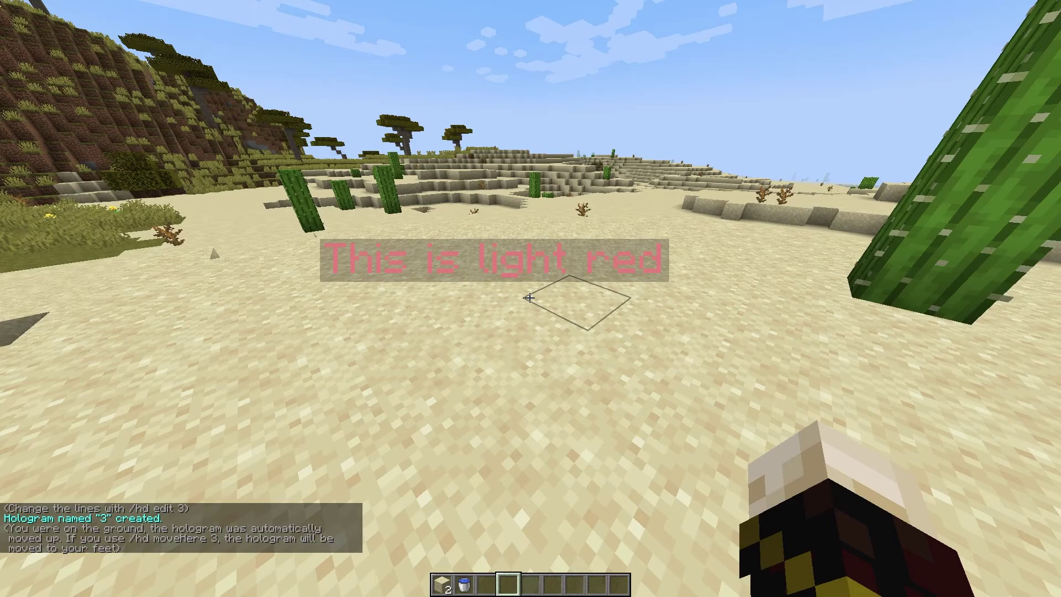
scroll(530, 298, "up", 1)
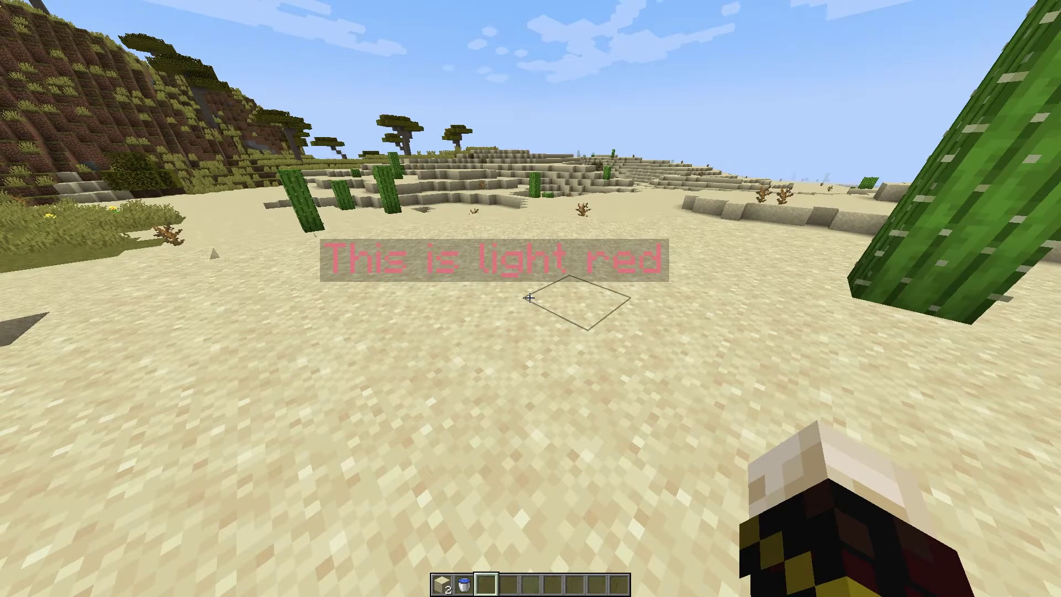
key("a")
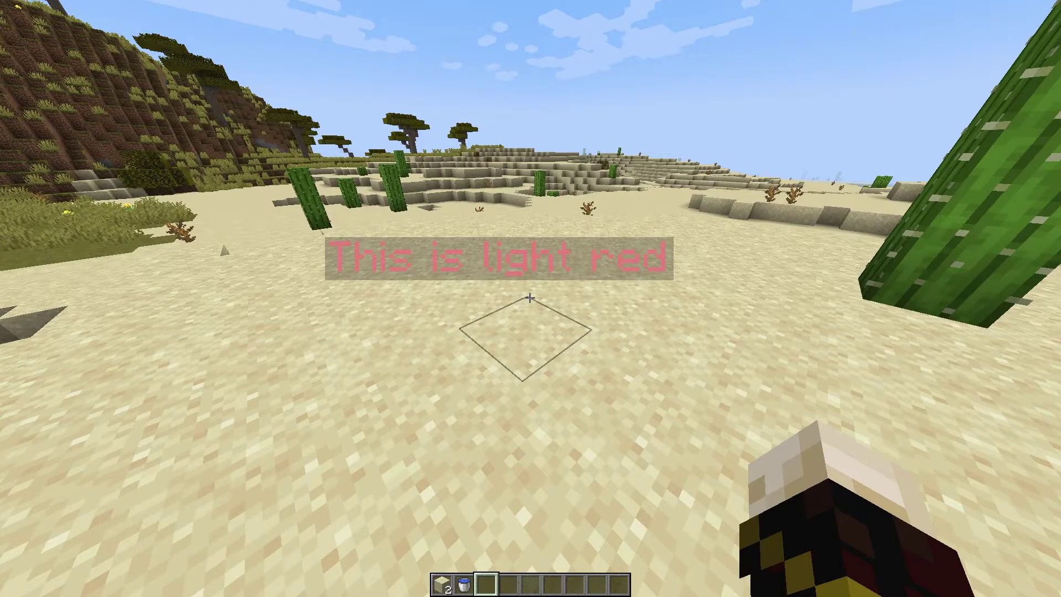
Walk away from the light red hologram across the desert to another open patch of sand.
key("a")
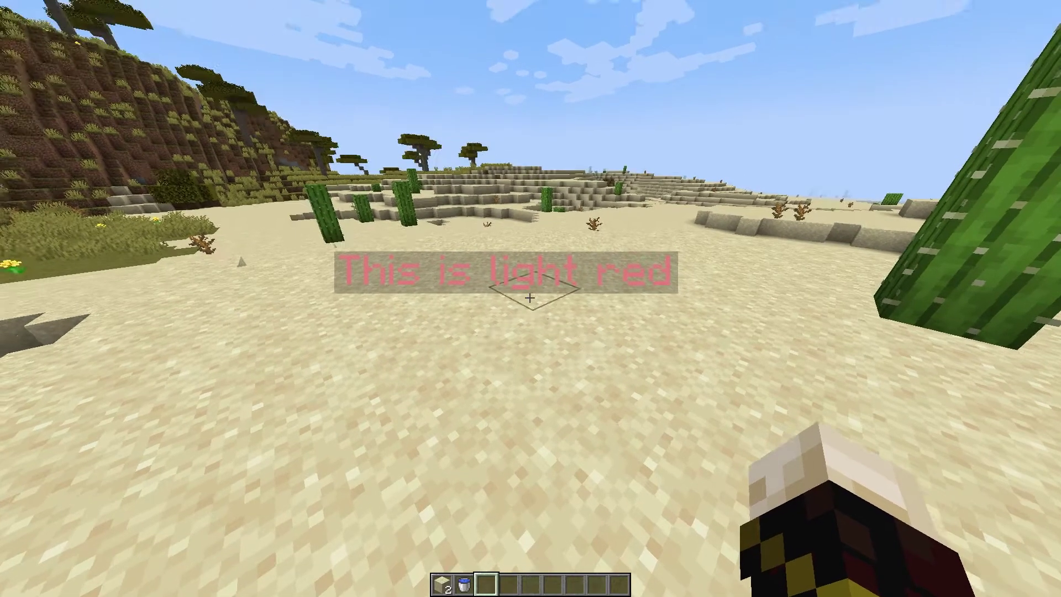
mouse_move(529, 298)
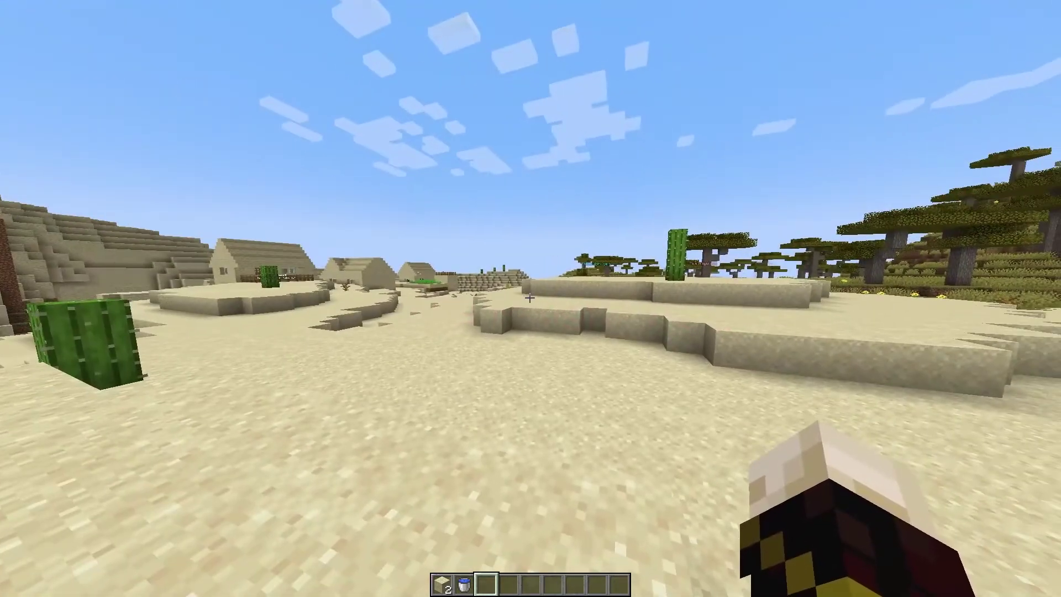
mouse_move(529, 299)
key("w")
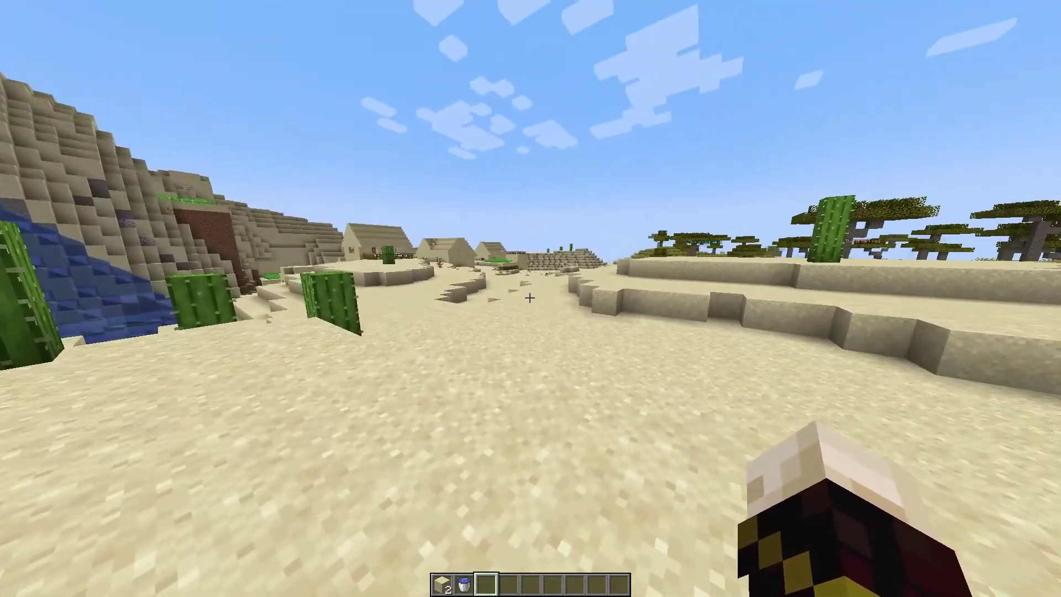
key("w")
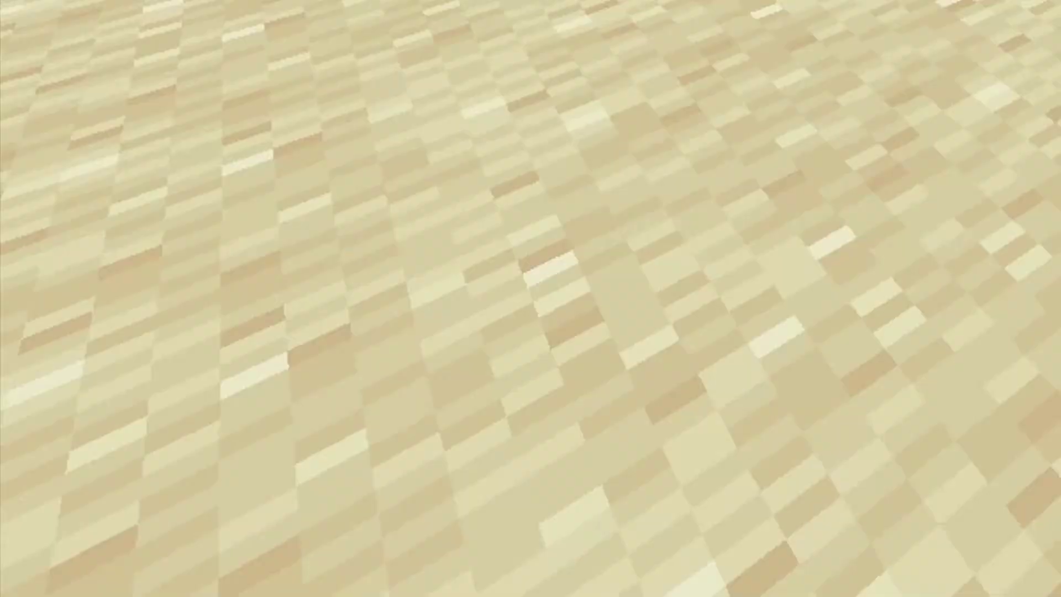
Create a hologram named 4 with the rainbow-coded text "&uThis is rainbow" using the /hd create command.
key("slash")
type("hd")
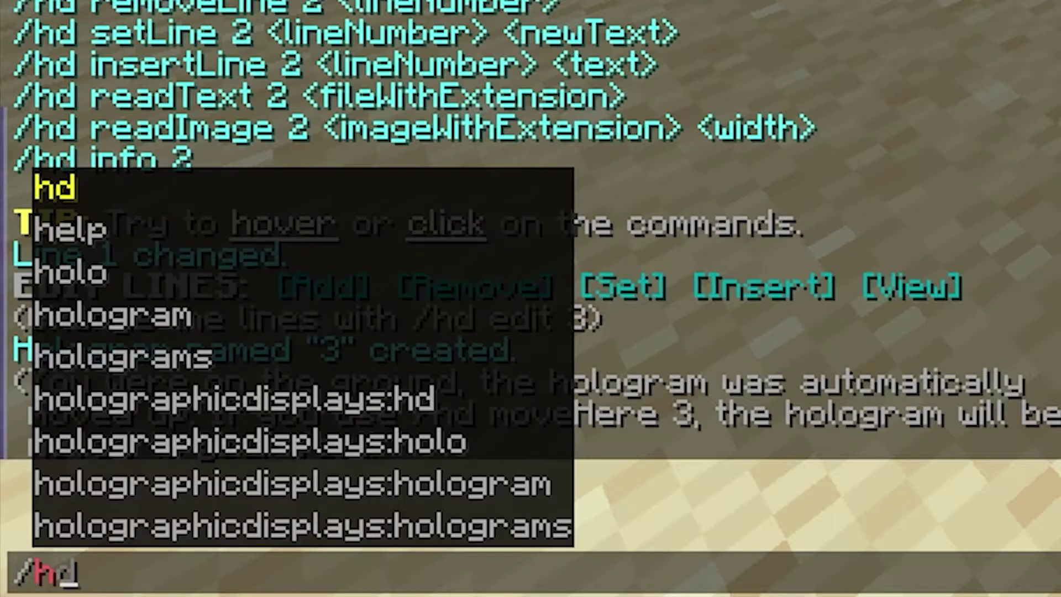
type(" create ")
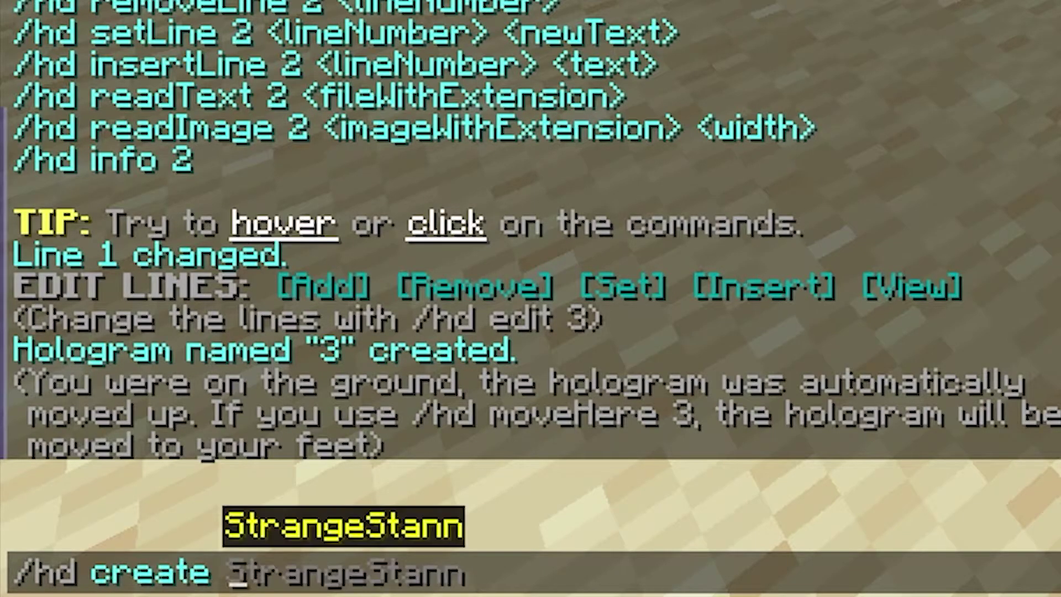
type("4")
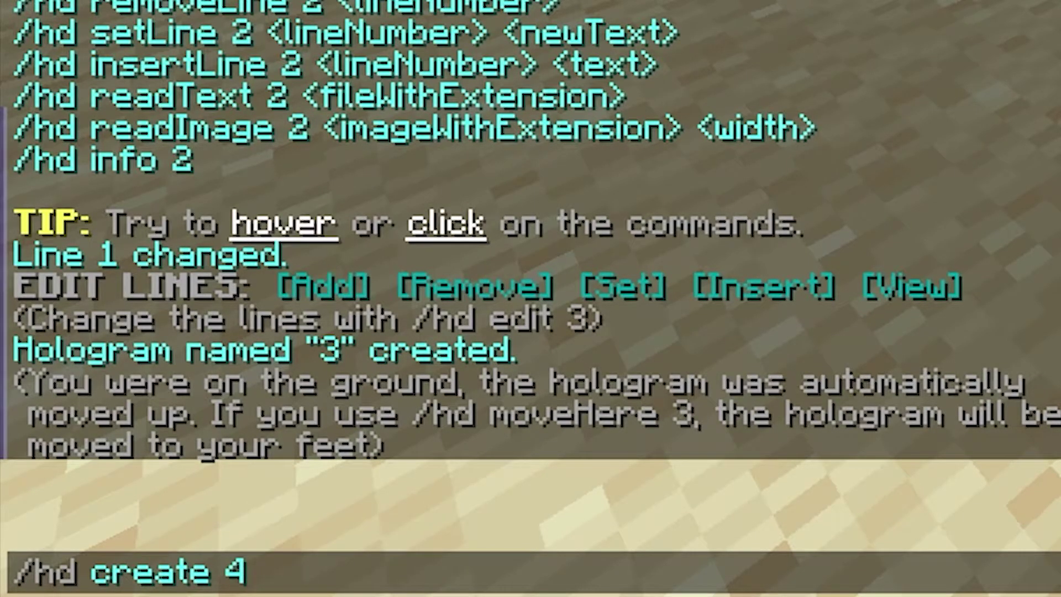
type(" &")
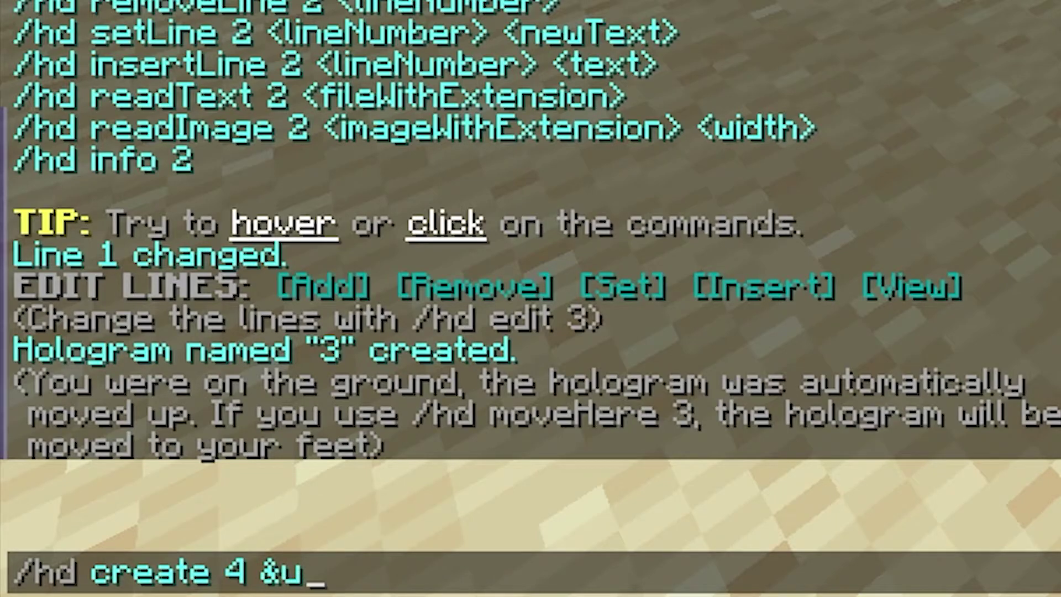
type("uThis is rainbow")
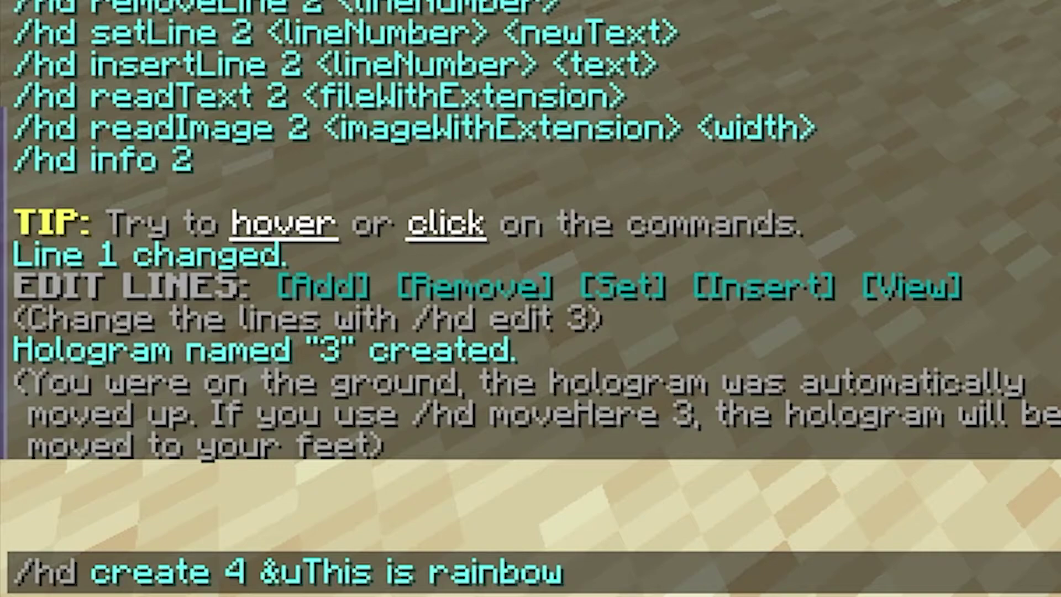
key("Return")
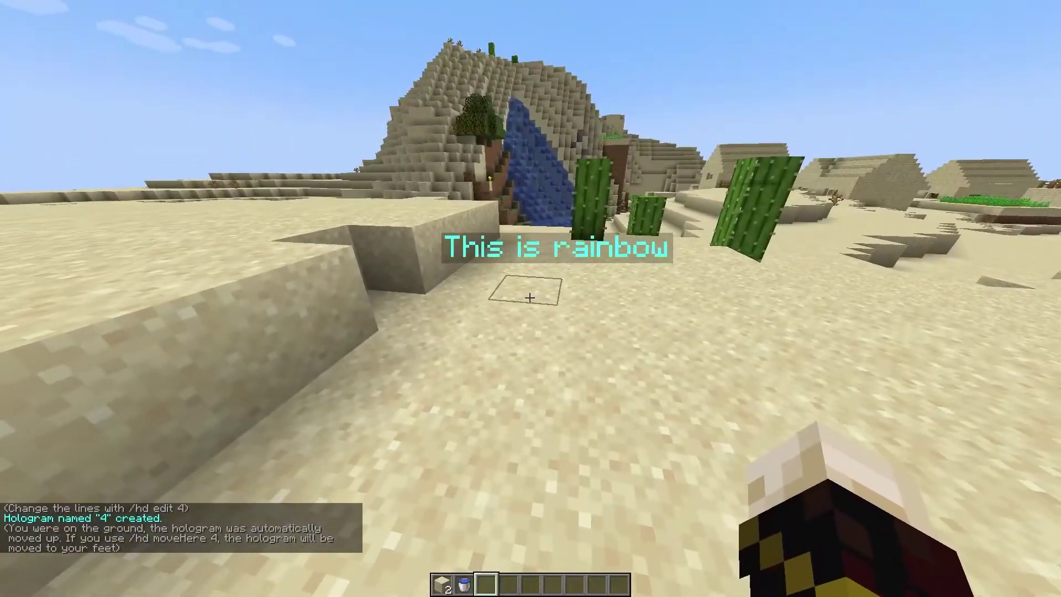
Walk to a sand patch beside the rainbow hologram and create a hologram named 5 with the text "&lThis is bold text".
key("w")
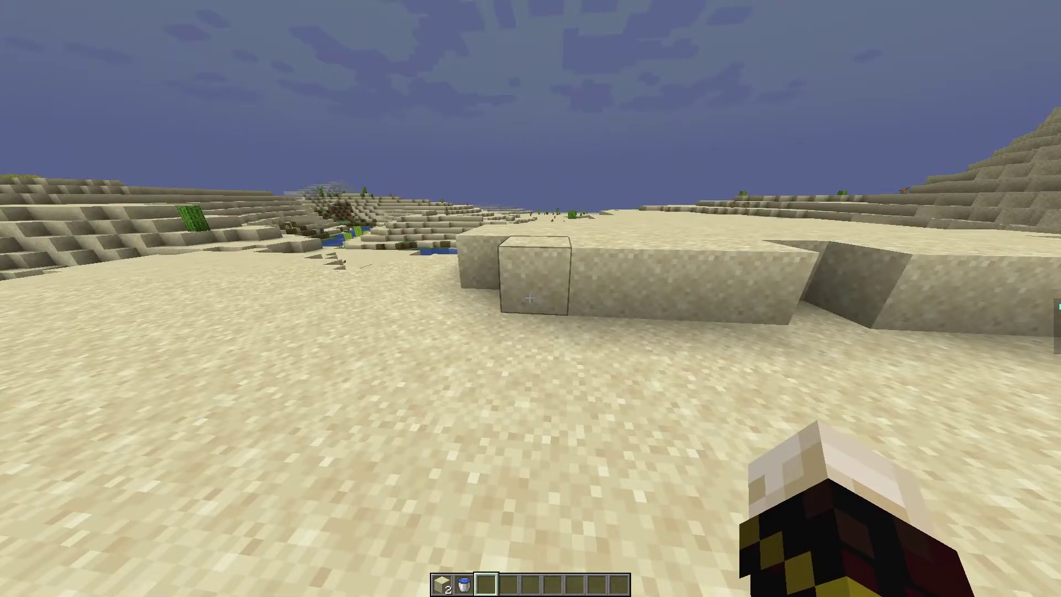
key("slash")
type("hd create ")
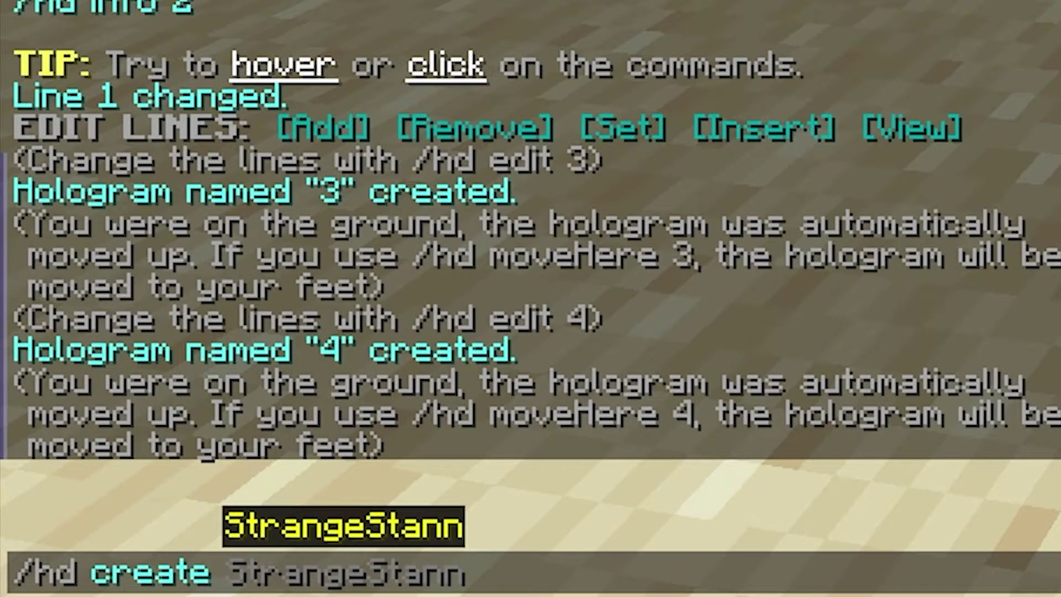
type("5")
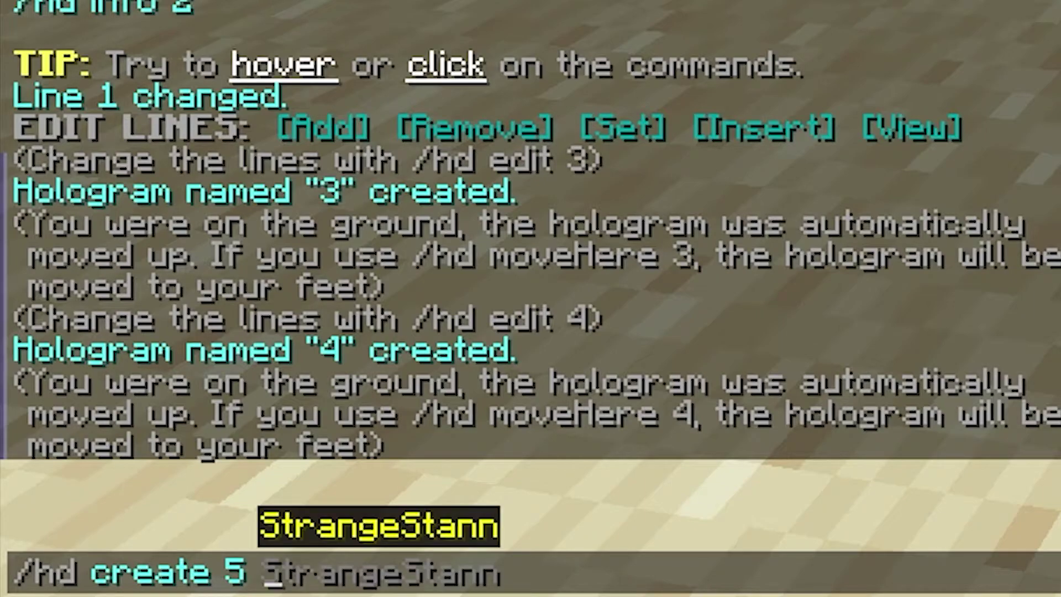
type(" &")
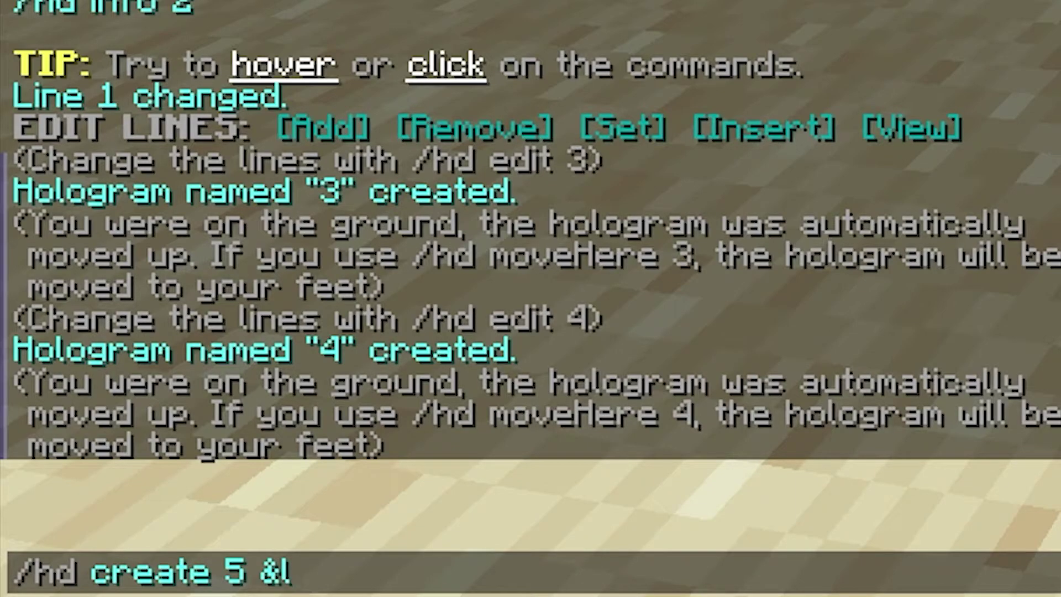
type("lThis is bold text")
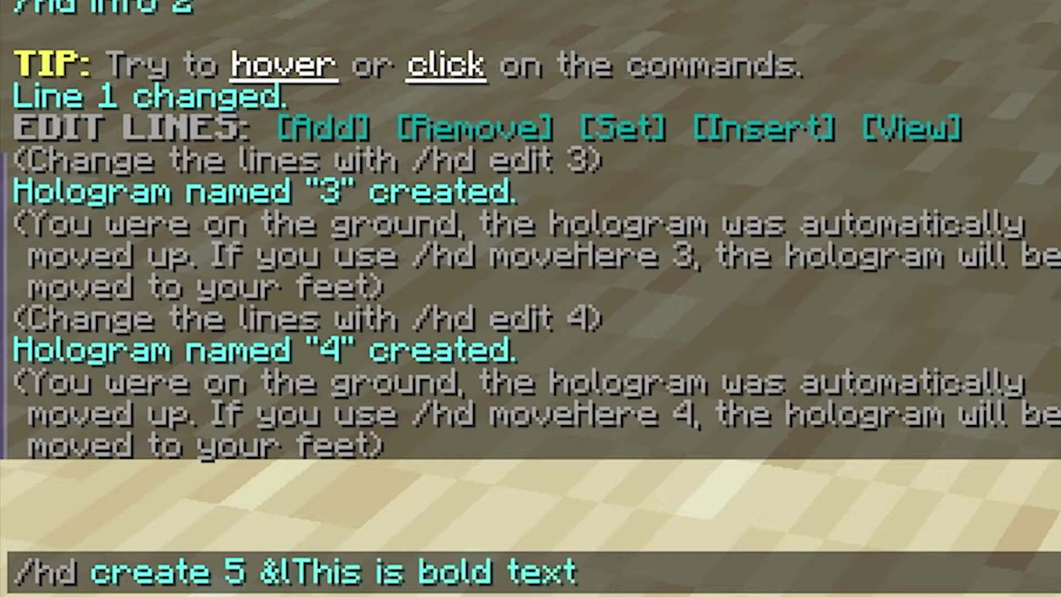
key("Return")
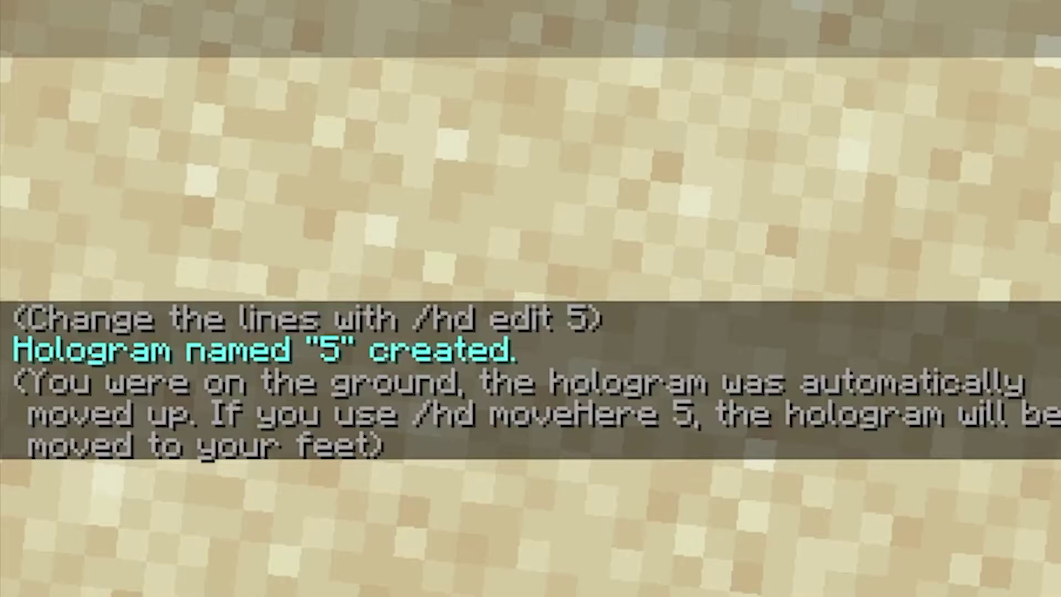
Move away from the bold hologram and create a hologram named 6 with the text "&nUnderlined text" using /hd create.
key("s")
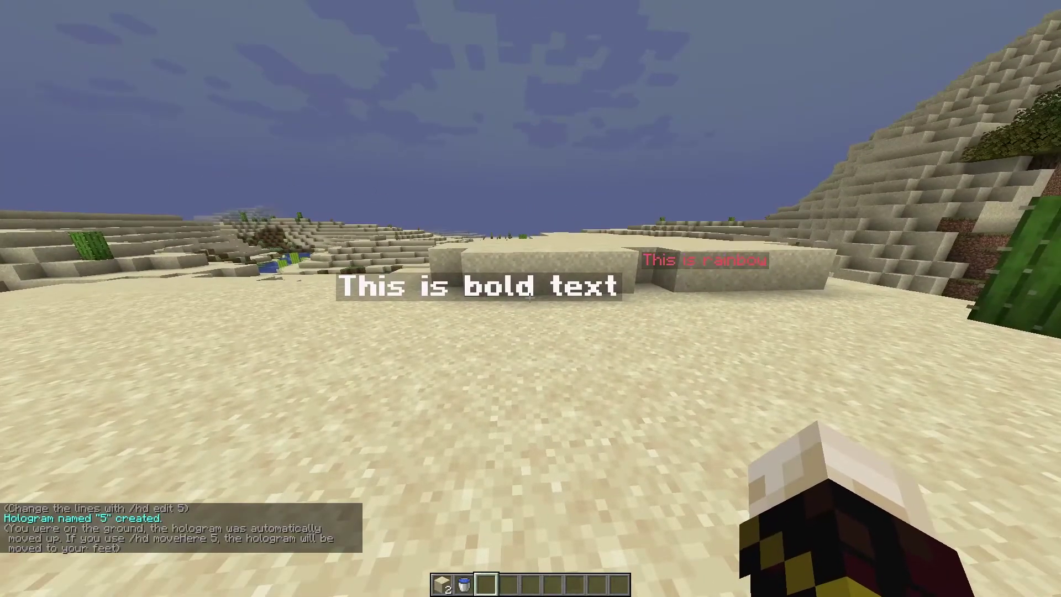
key("w")
key("w")
key("s")
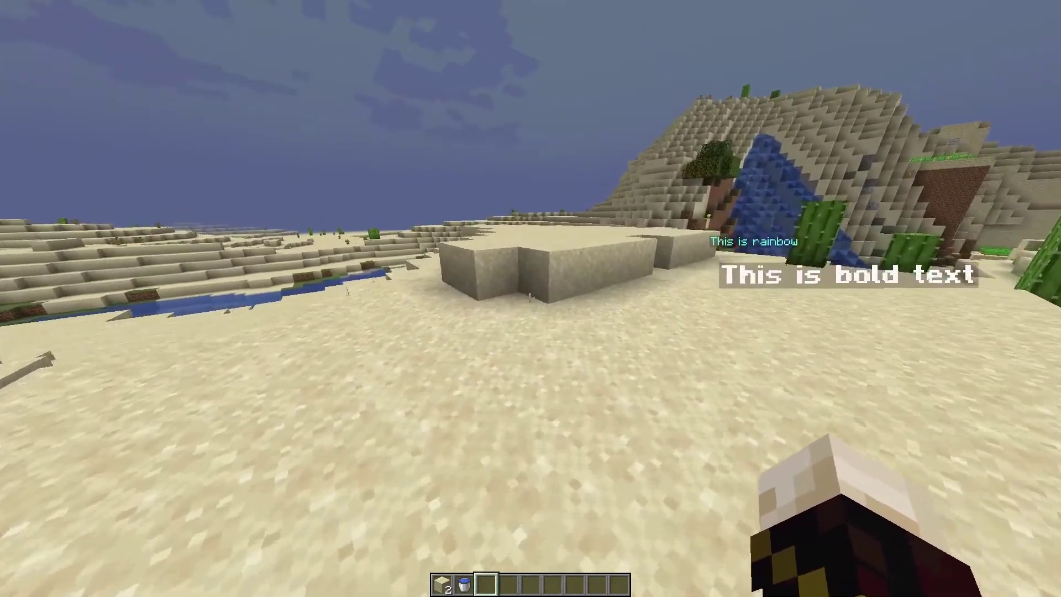
key("slash")
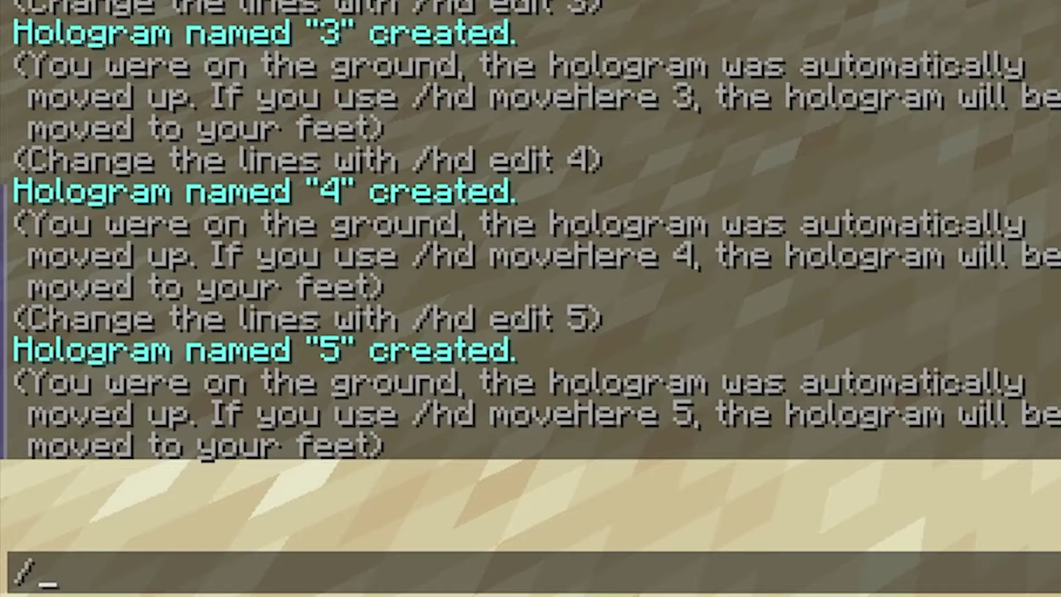
type("hd ")
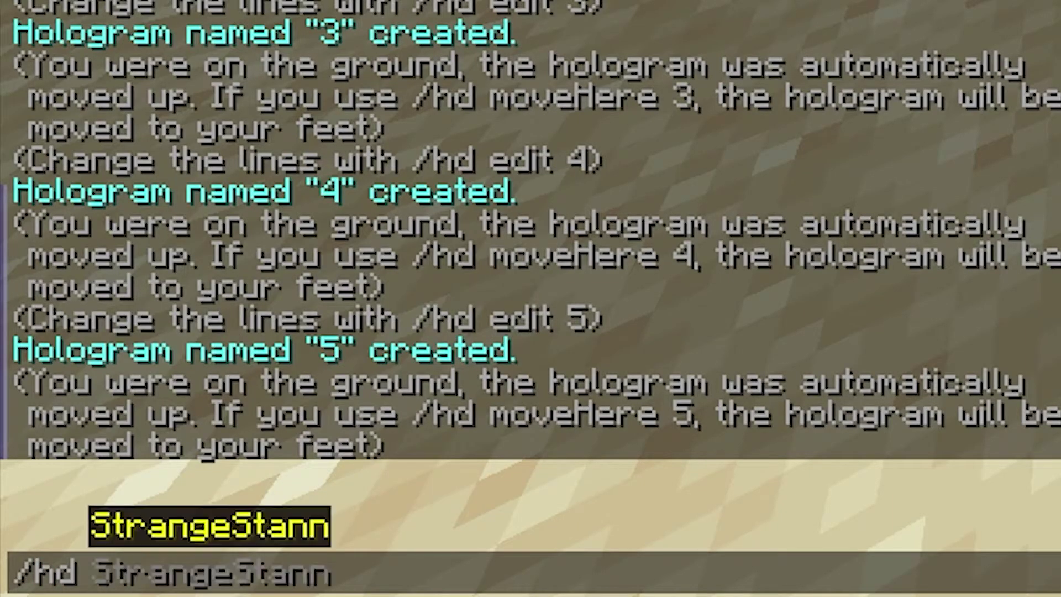
type("create ")
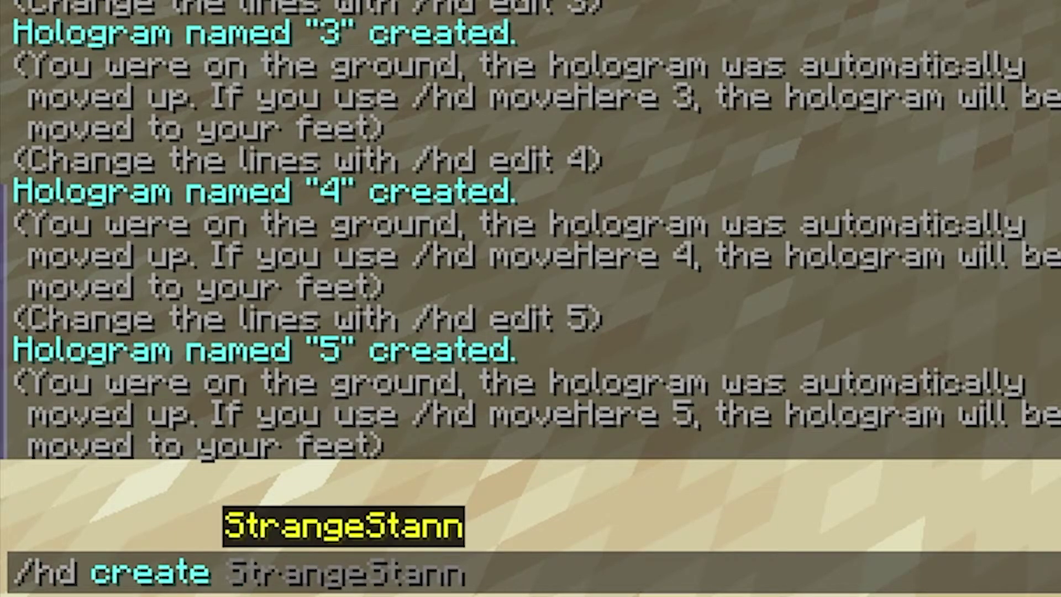
type("6")
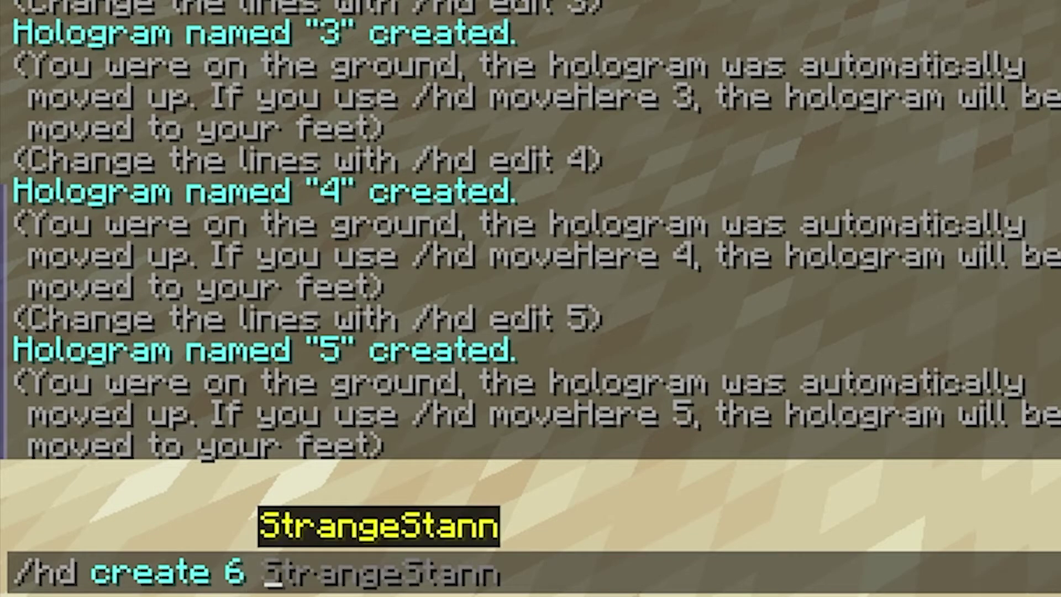
type(" &")
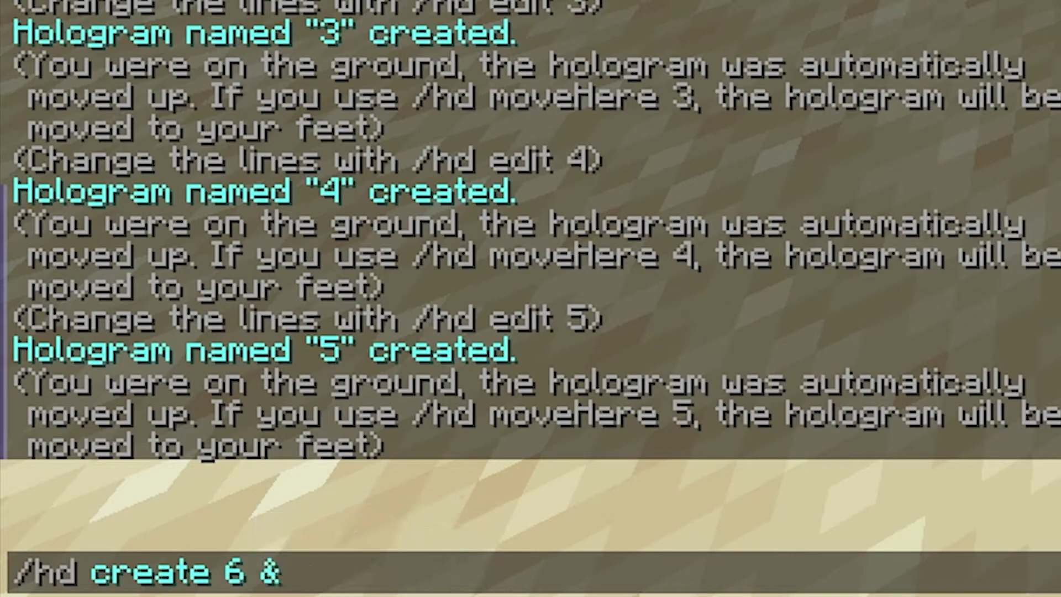
type("nUnderlined text")
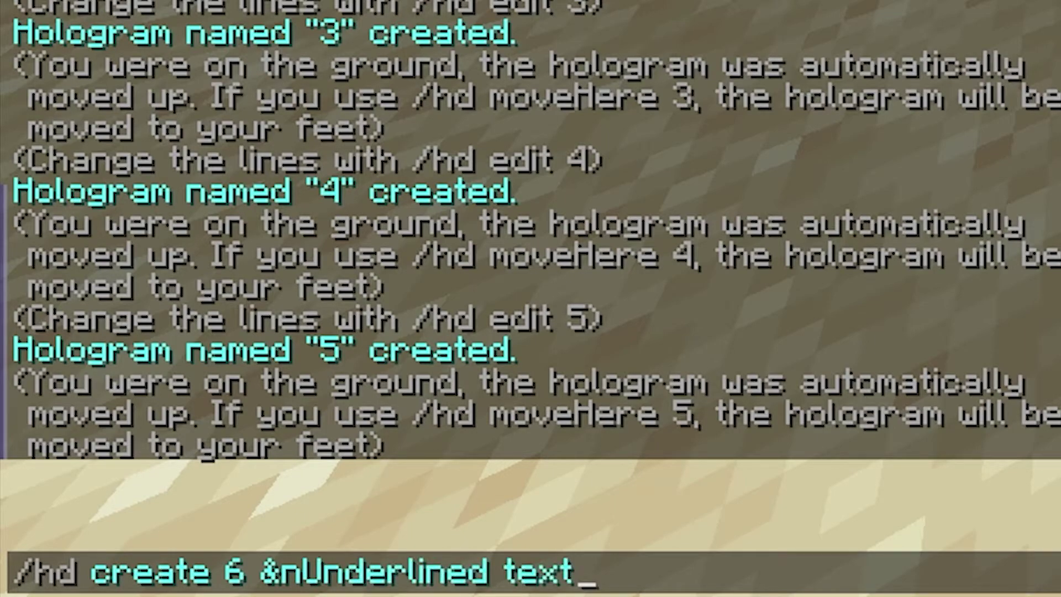
key("Return")
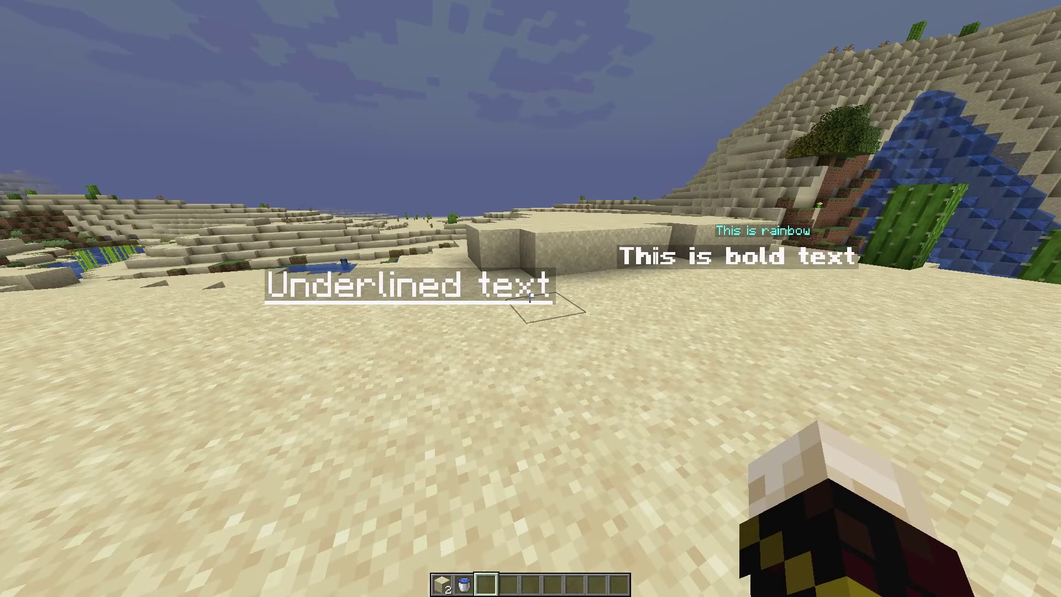
Move past the underlined hologram and create a hologram named 7 with the text "&kScrambled" using /hd create.
key("w")
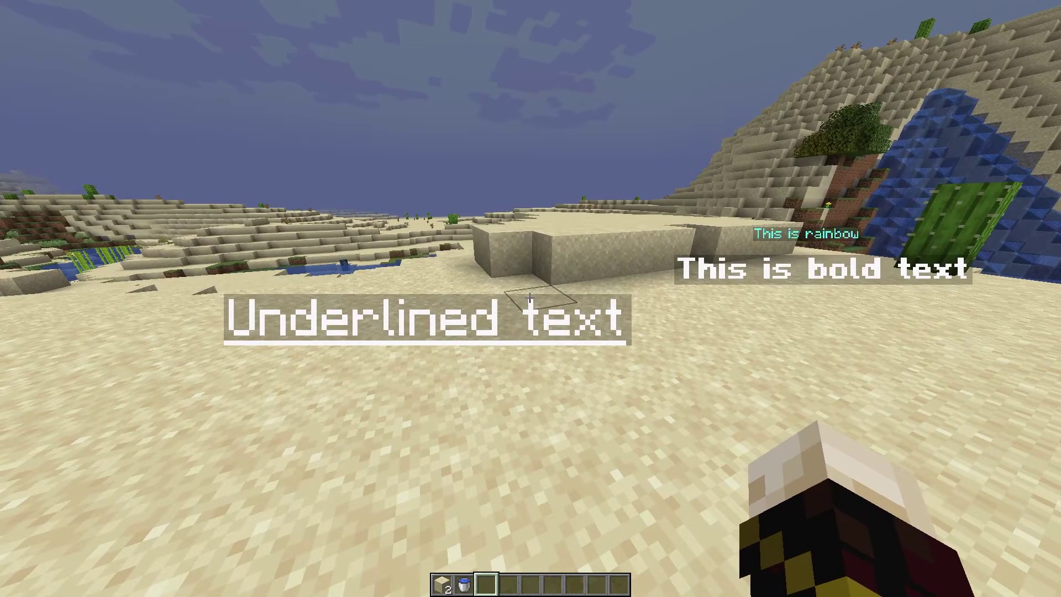
key("slash")
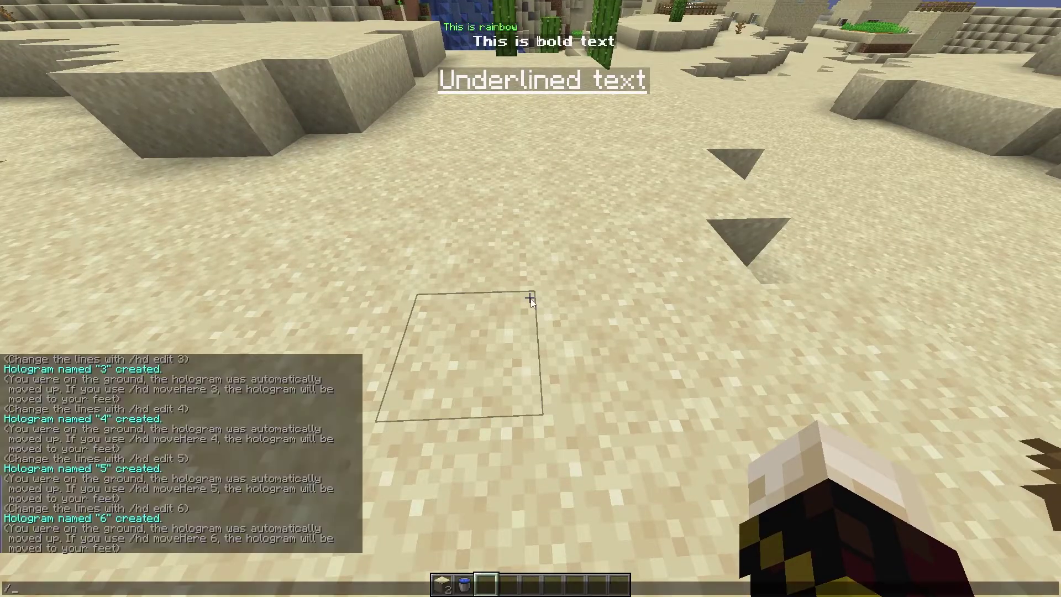
type("hd create ")
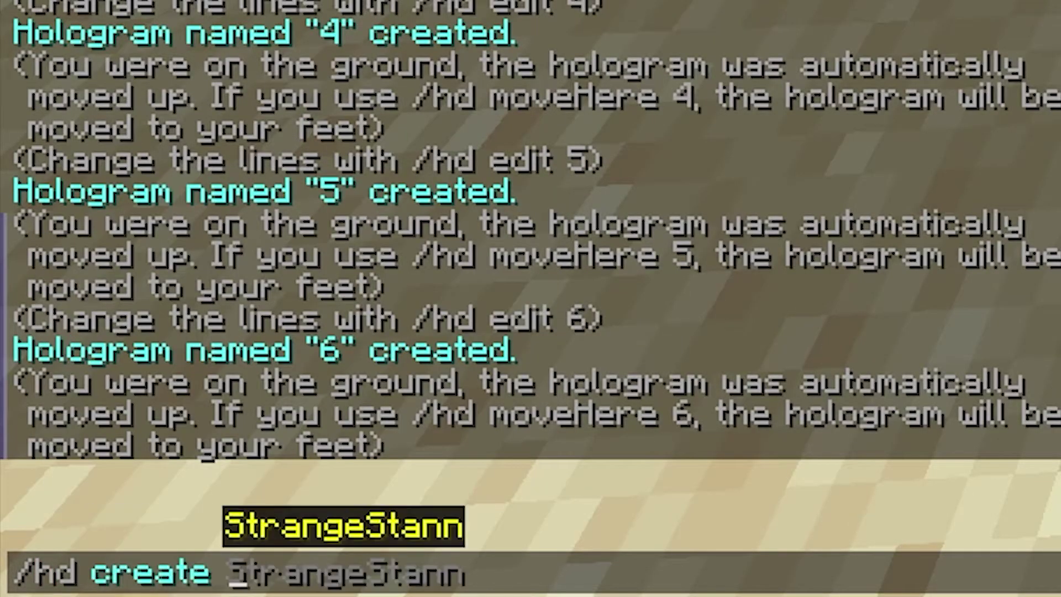
type("7")
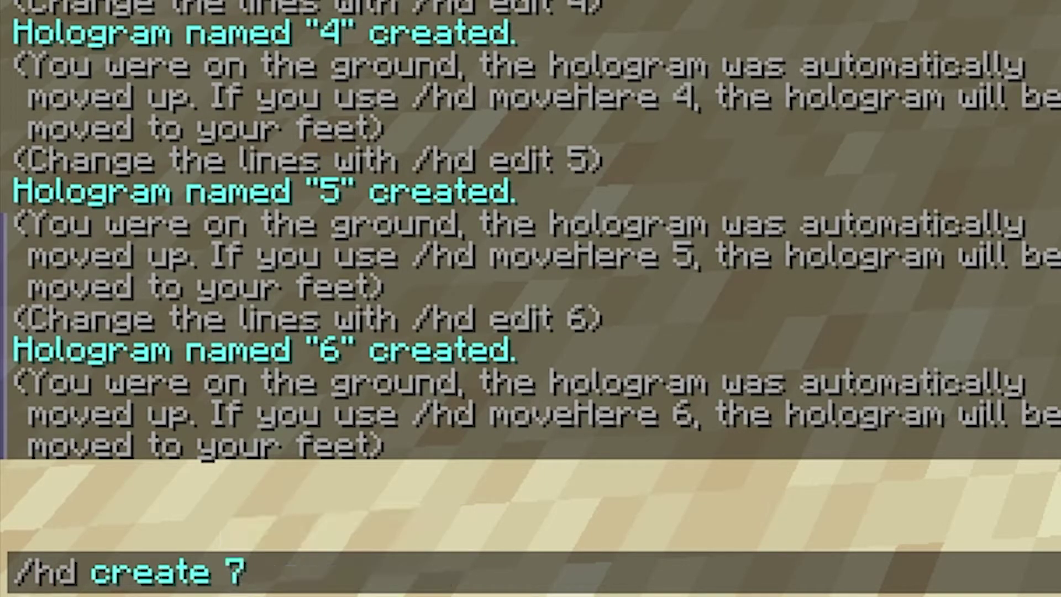
type(" &")
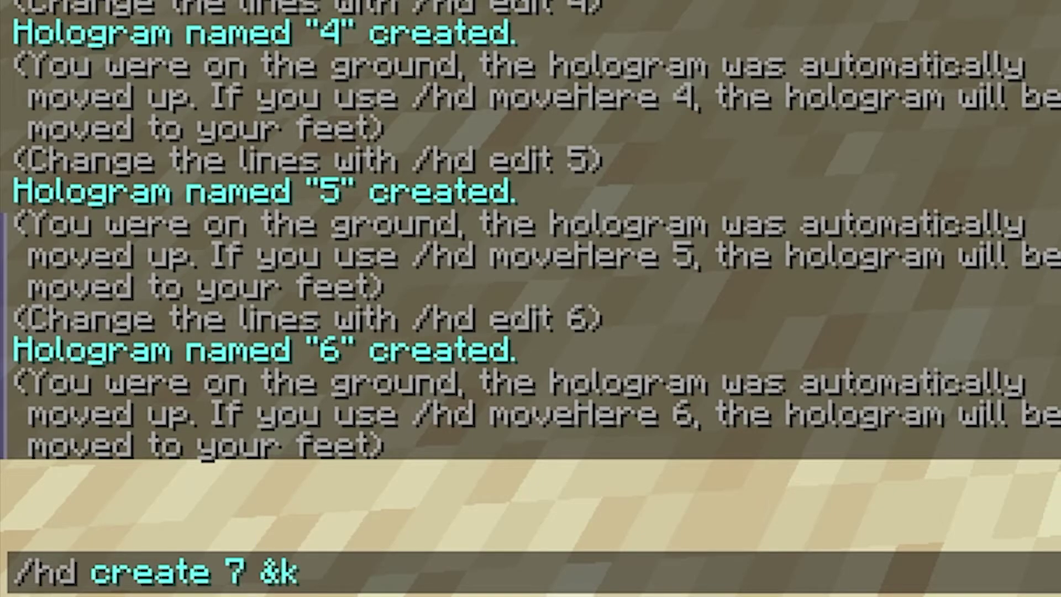
type("kScrambled")
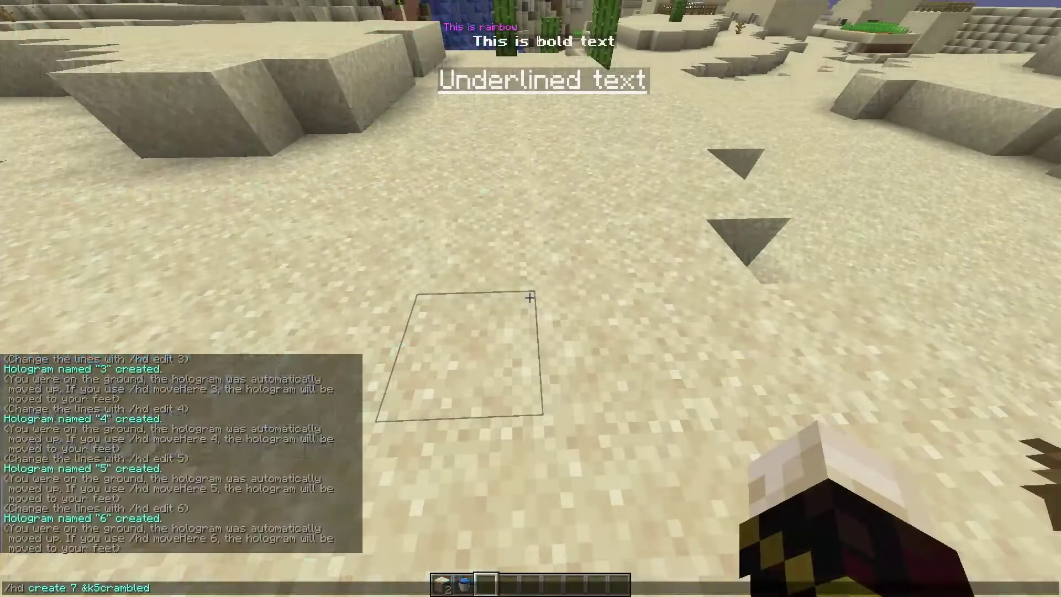
key("Return")
Step back from the scrambled hologram and examine its animated characters from different sides.
key("s")
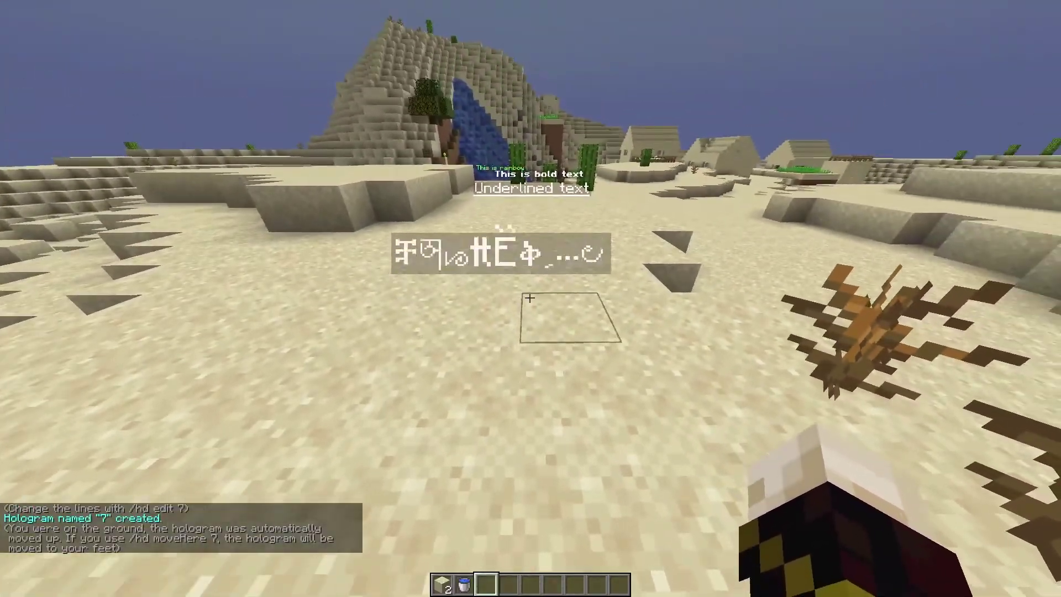
key("a")
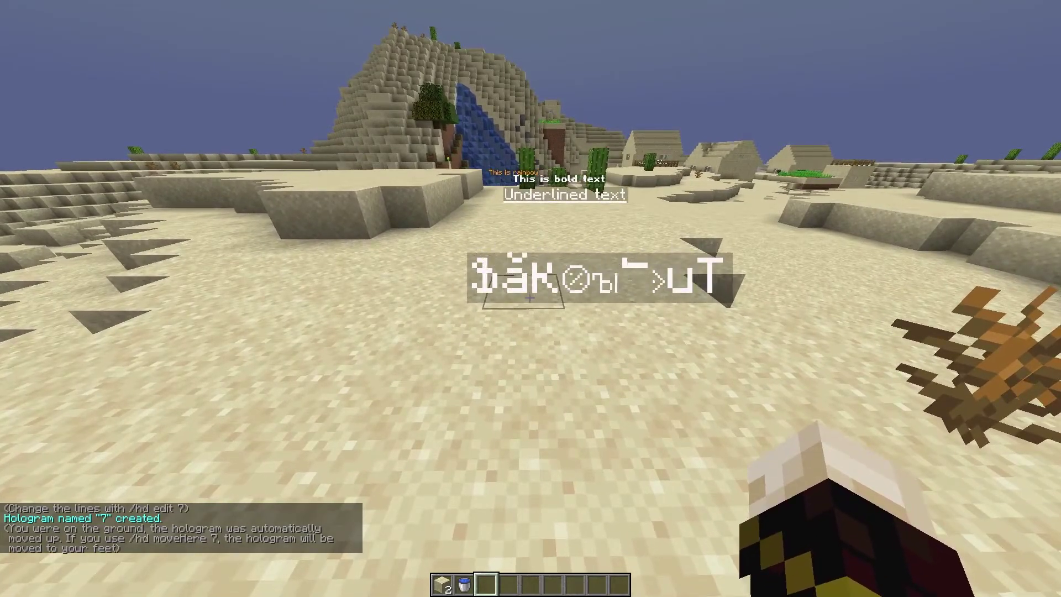
key("d")
key("d")
key("d")
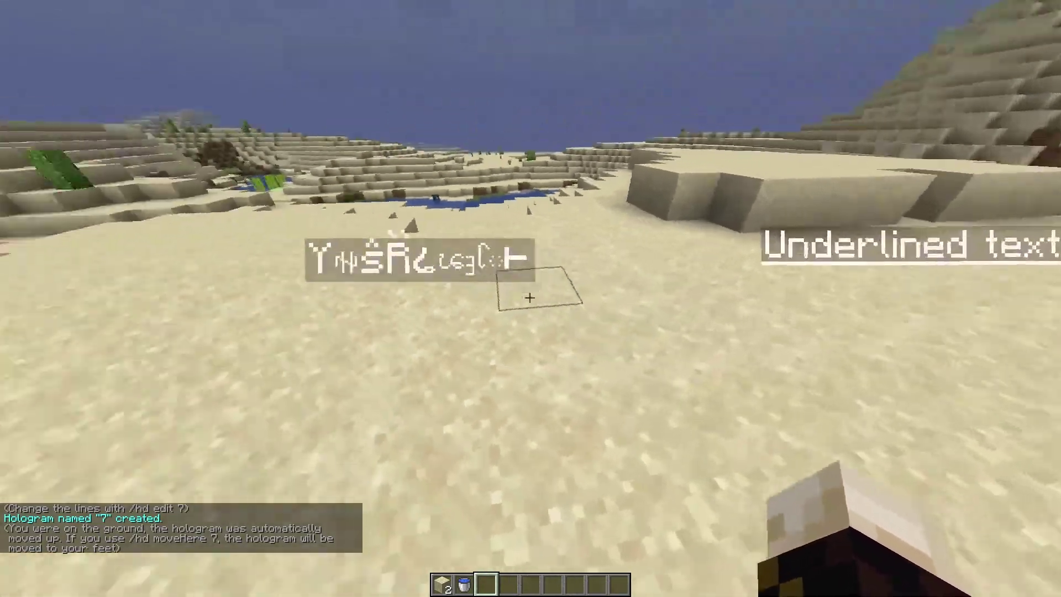
key("s")
Walk across the open sand near the village and create a hologram named 12 with the text "Players online {online}" using /hd create.
key("w")
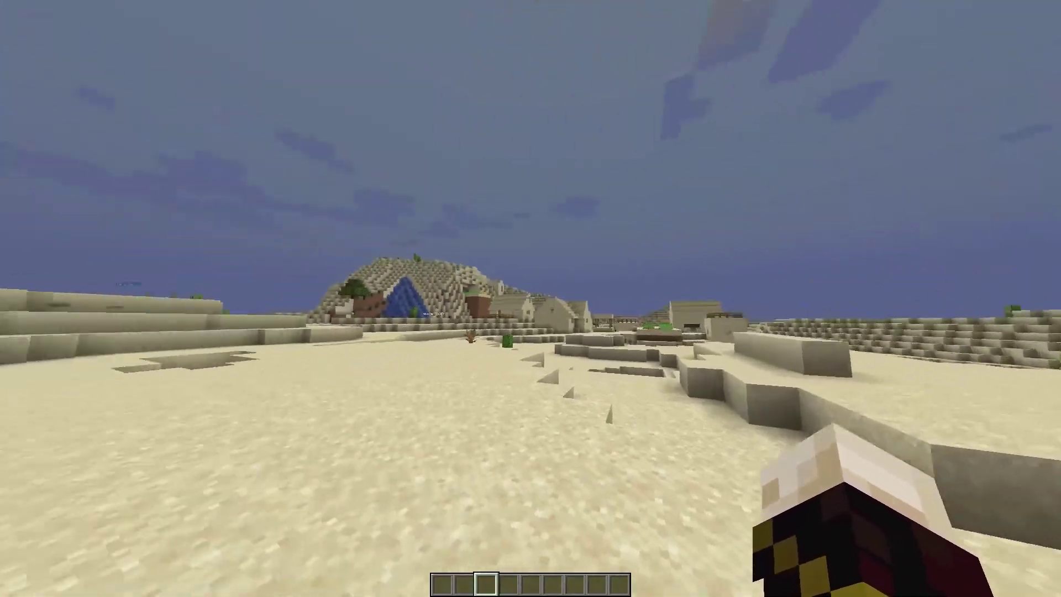
key("w")
key("d")
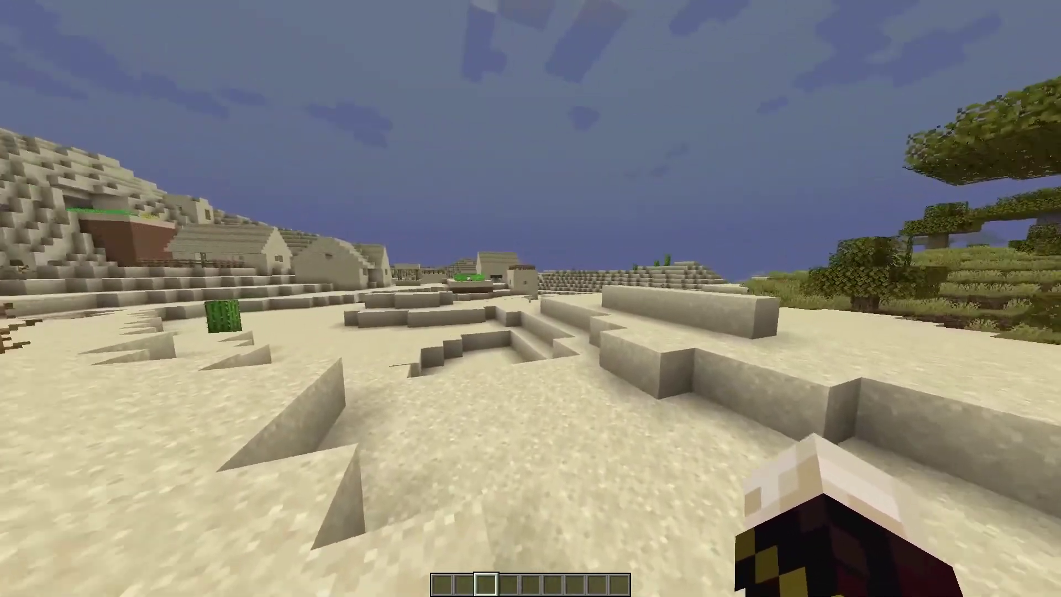
key("a")
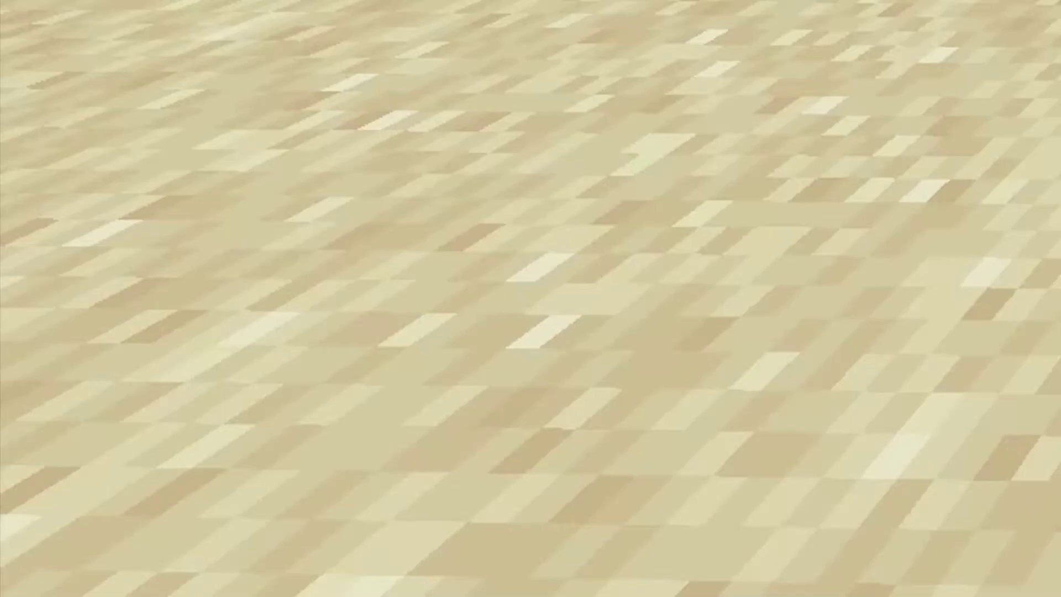
key("slash")
type("hd create ")
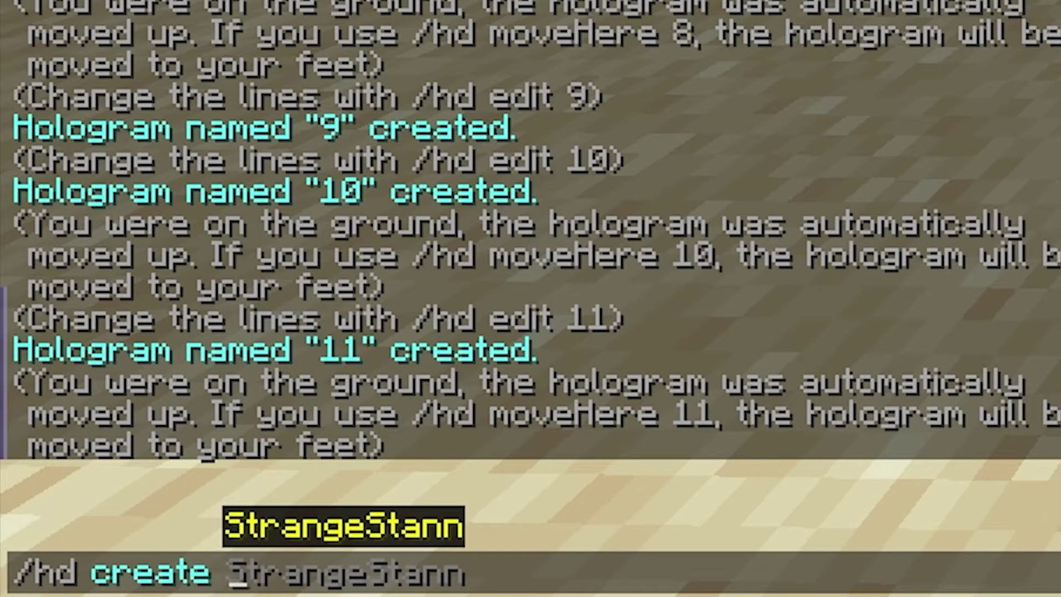
type("12")
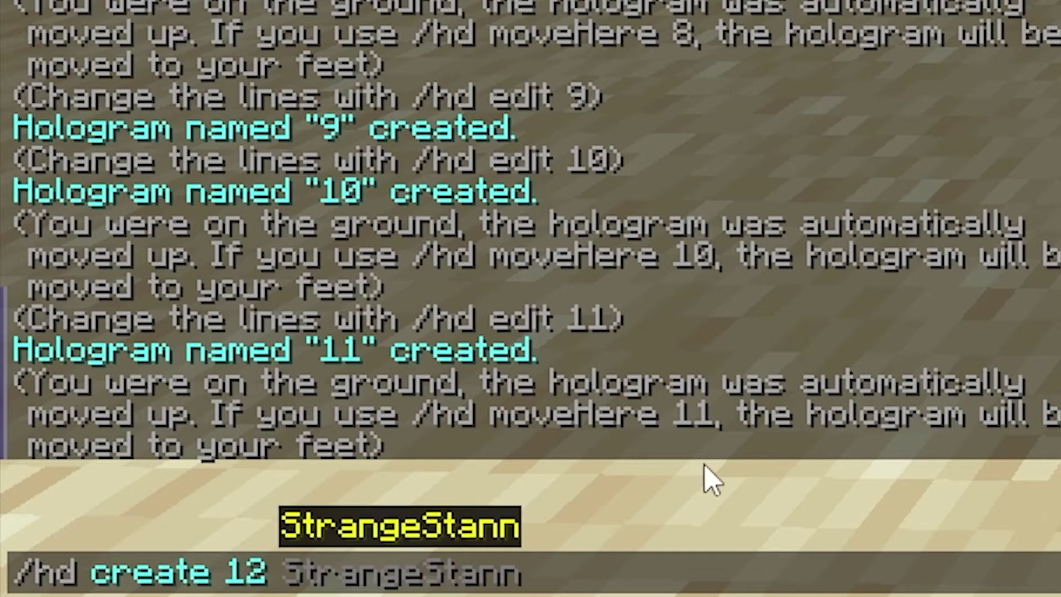
type(" Plau")
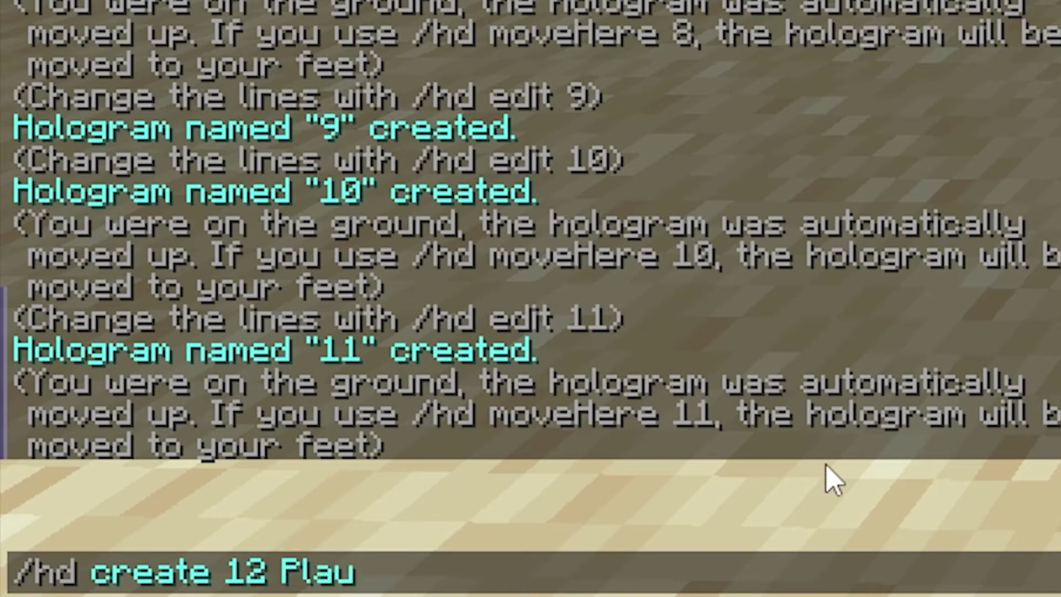
key("BackSpace")
type("yers online ")
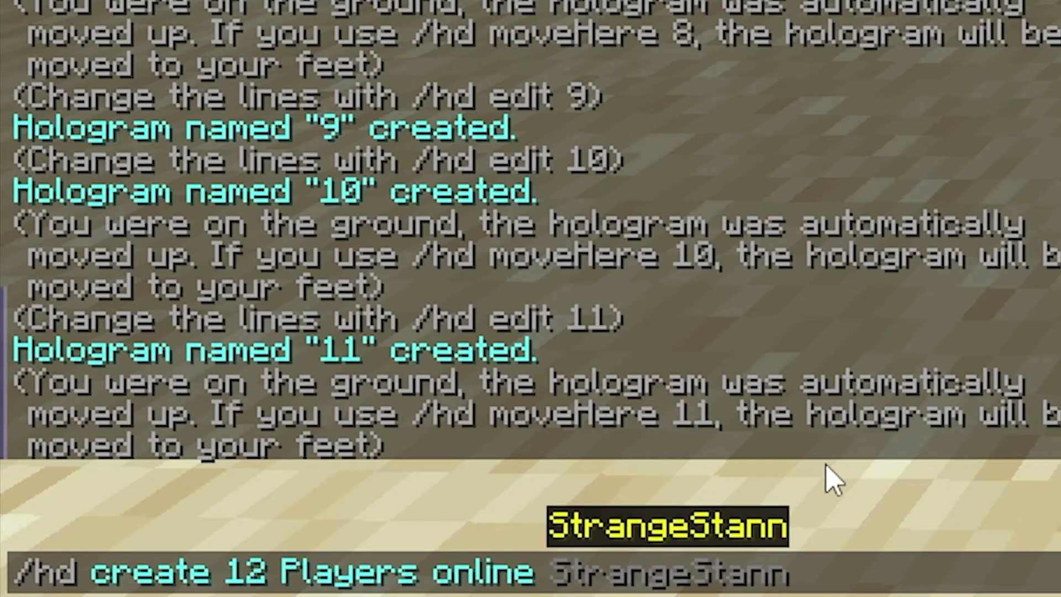
type("{")
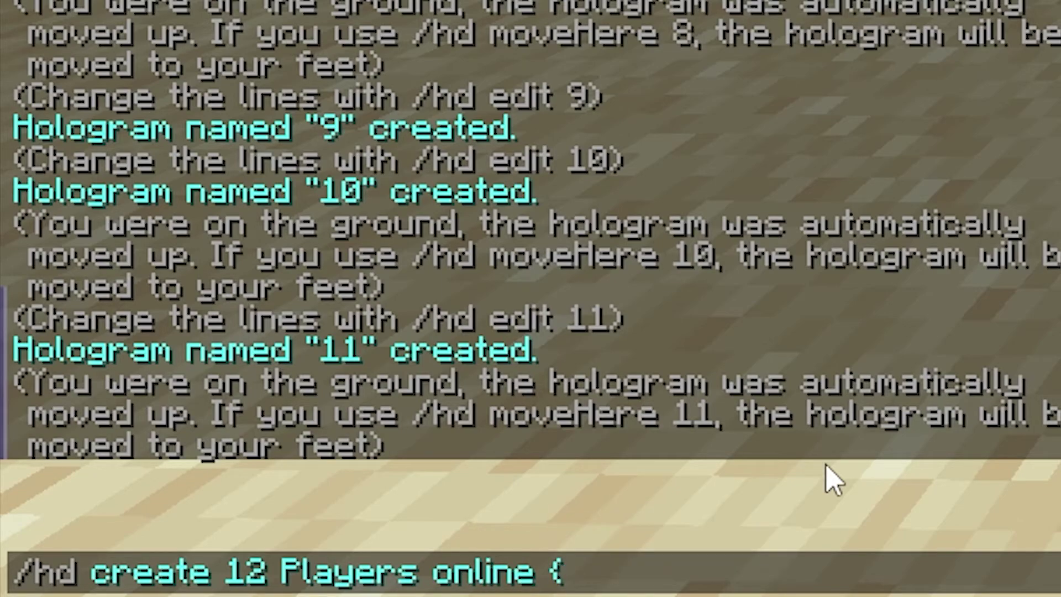
type("on")
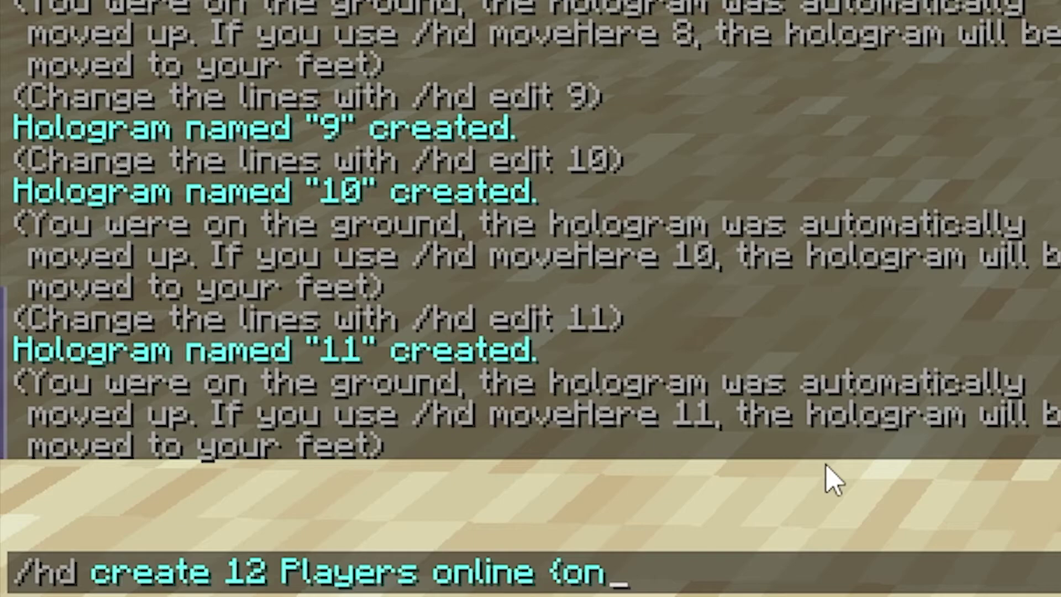
type("line")
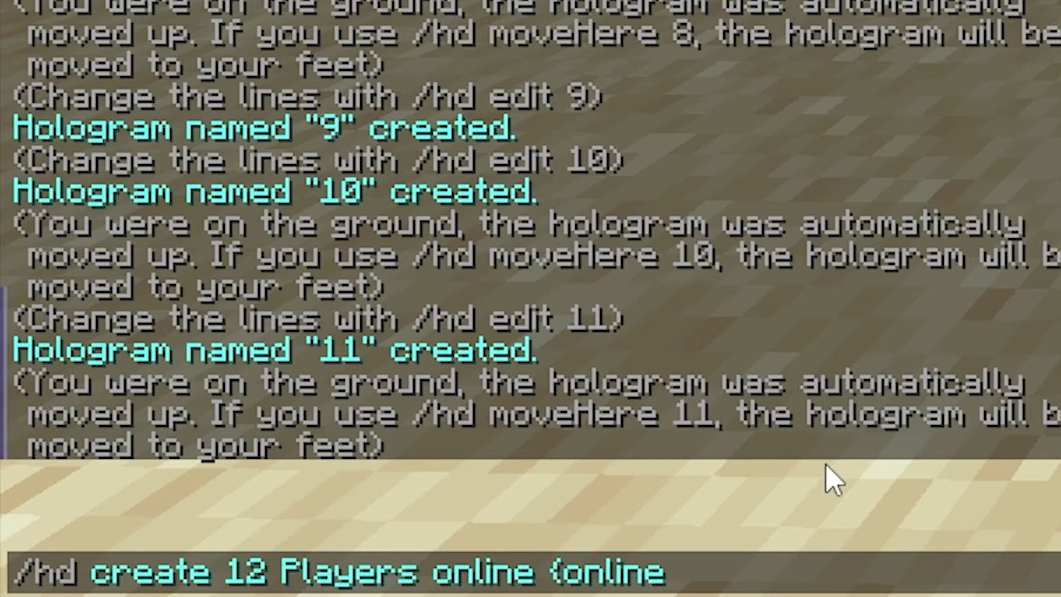
type("}")
key("Return")
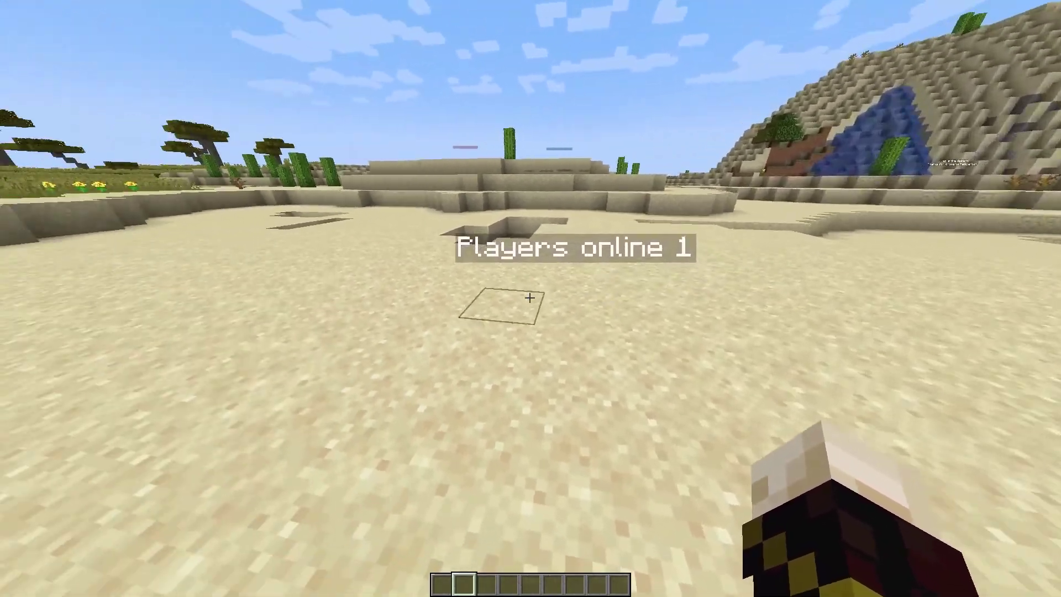
key("w")
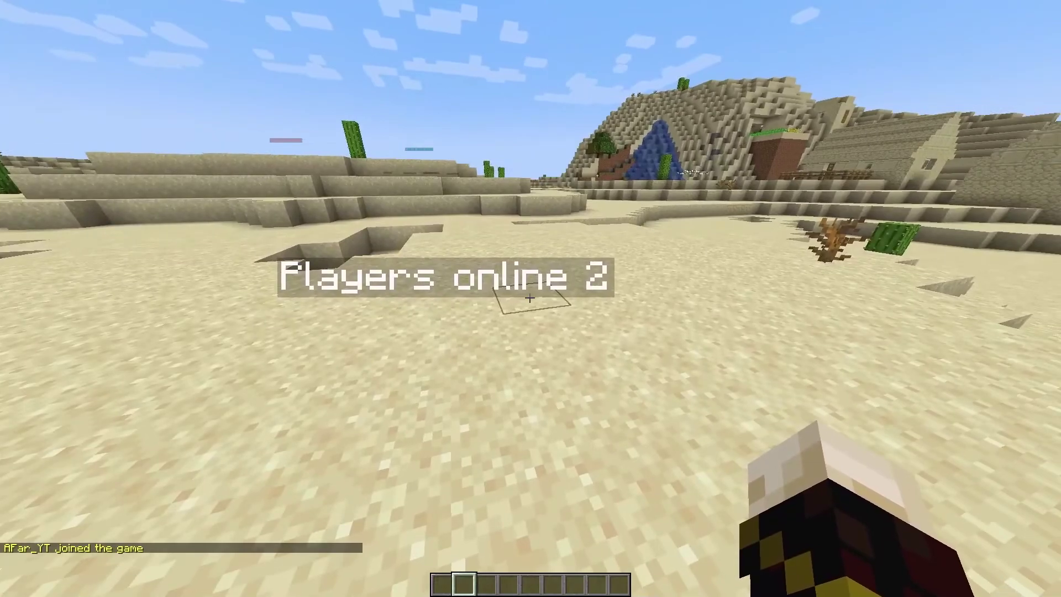
key("d")
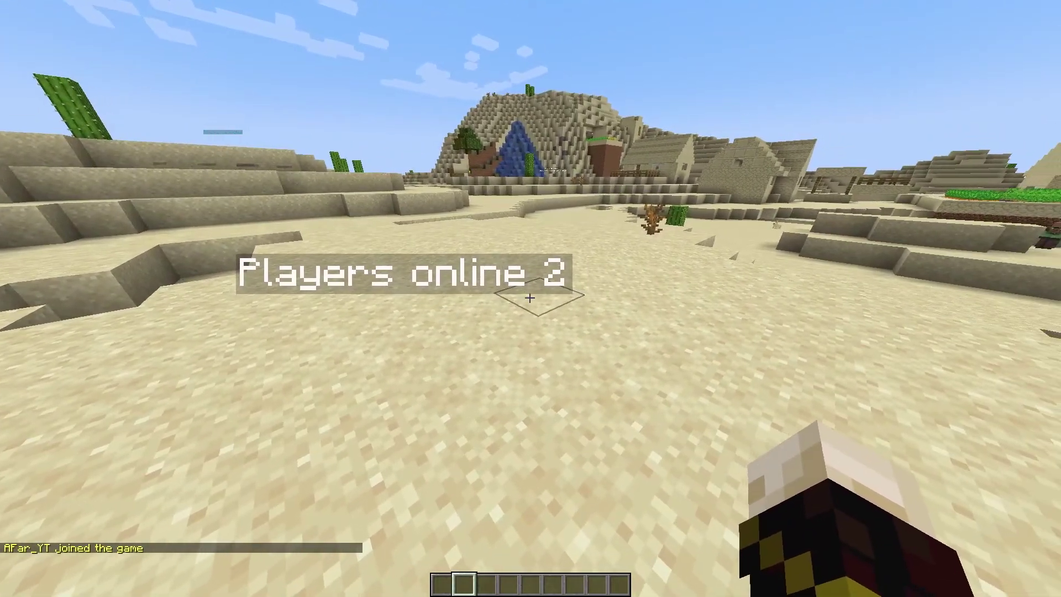